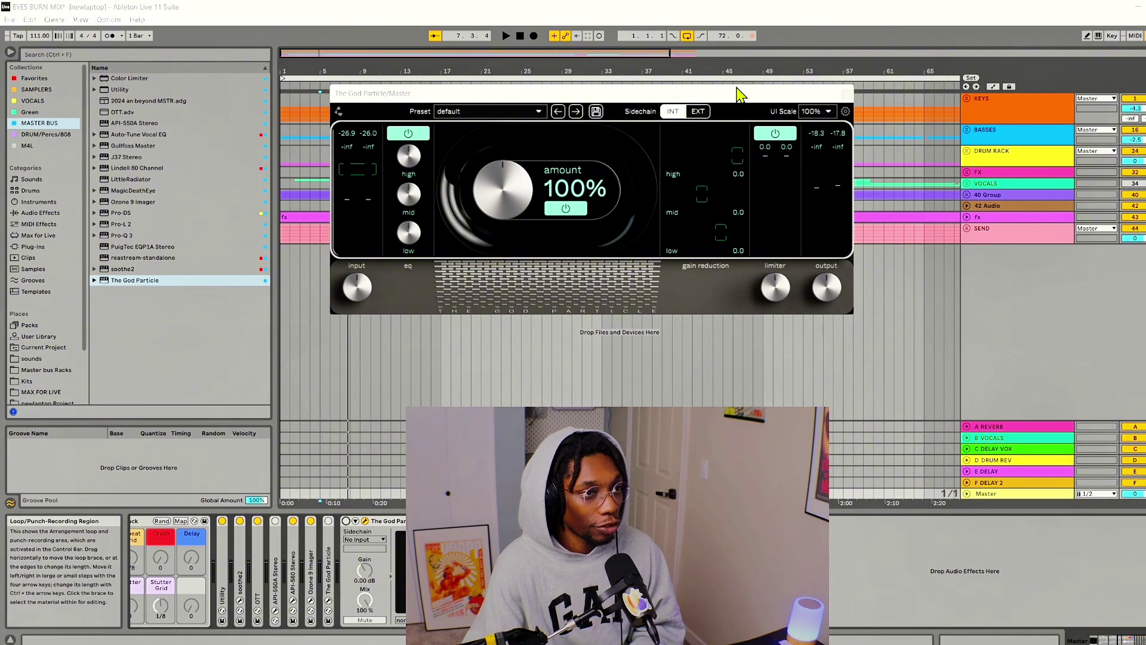
# Close The God Particle's window and listen to the mix with the plugin bypassed, stopping playback at the end.
pyautogui.click(746, 126)
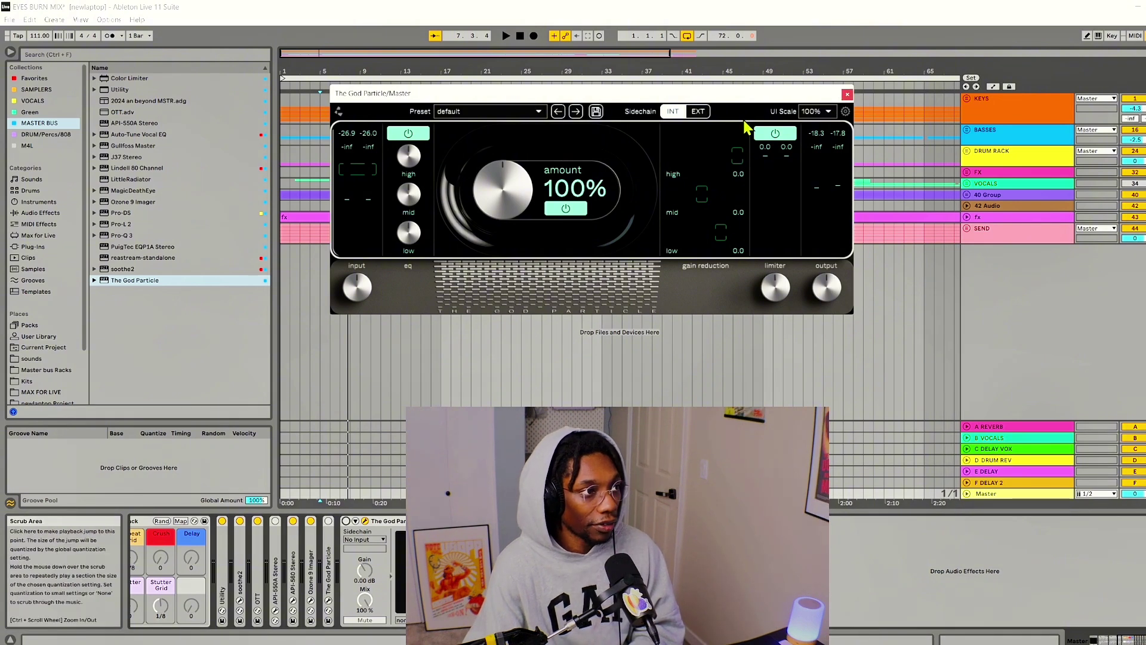
pyautogui.click(847, 95)
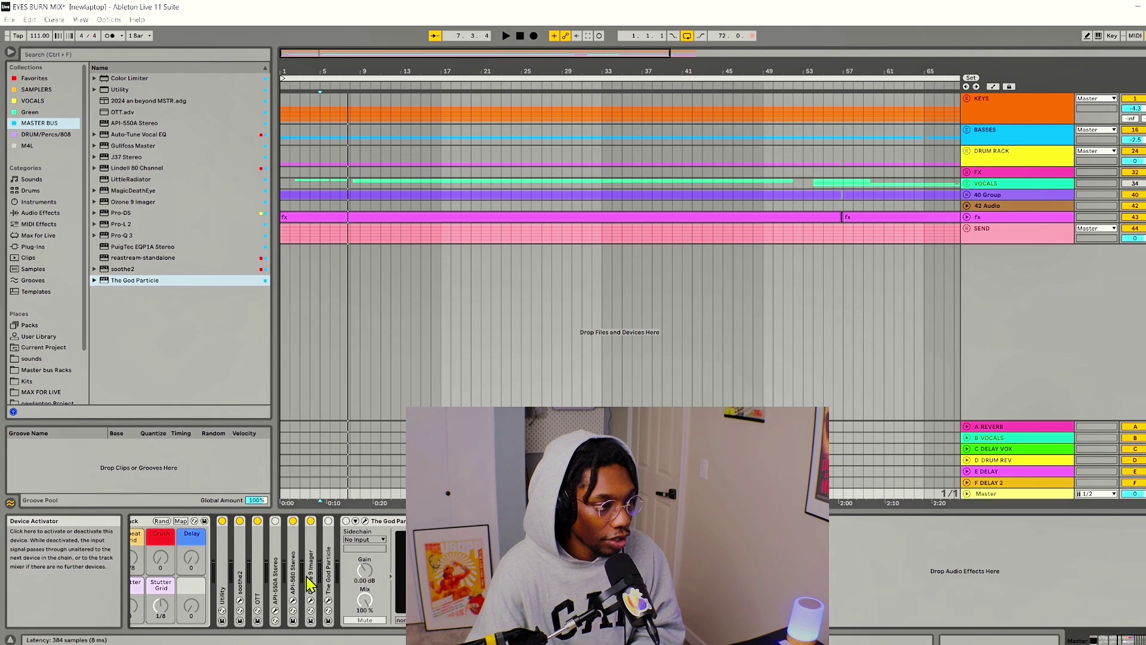
pyautogui.press('space')
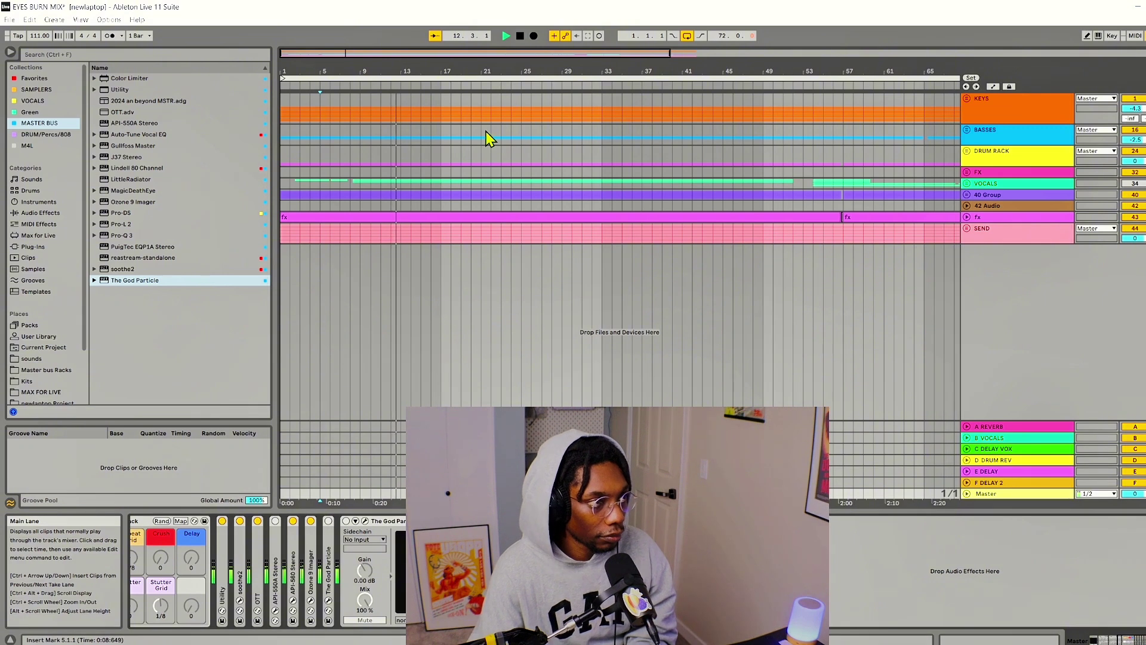
pyautogui.press('space')
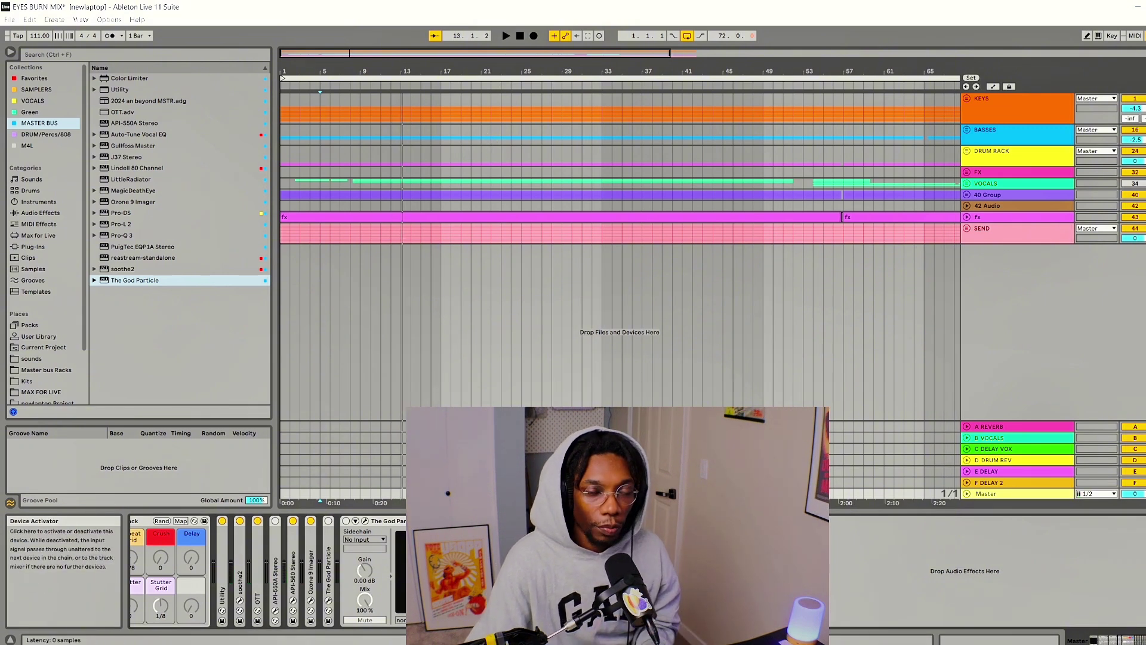
# Reopen The God Particle's window from the Master device chain and reposition it lower over the arrangement during a short playback.
pyautogui.click(364, 522)
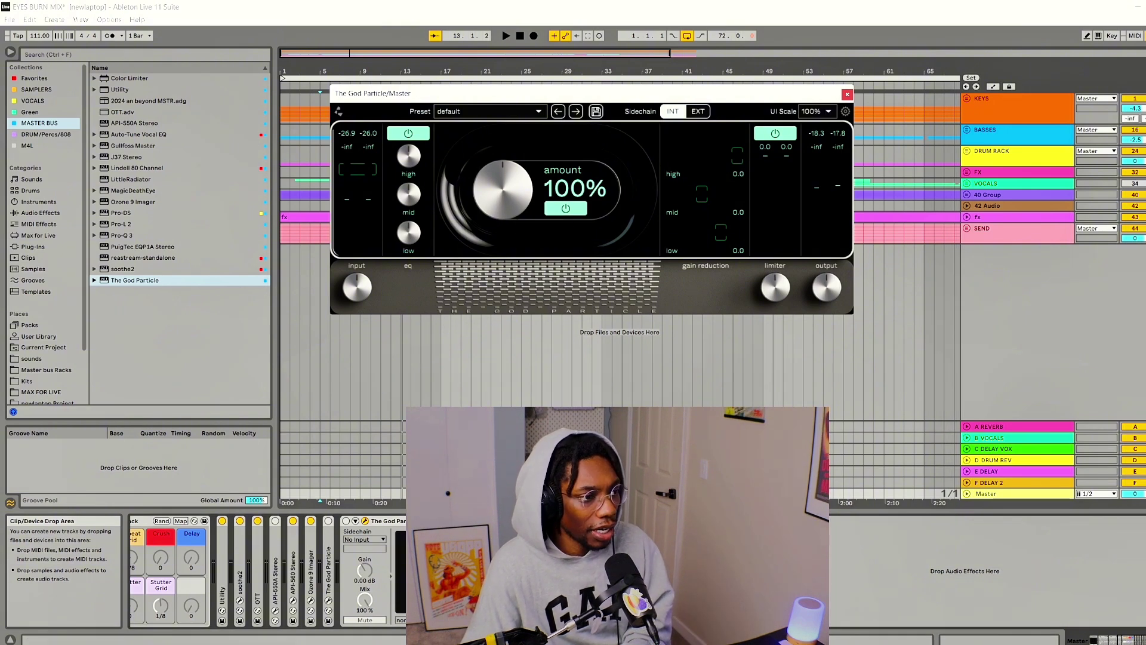
pyautogui.press('space')
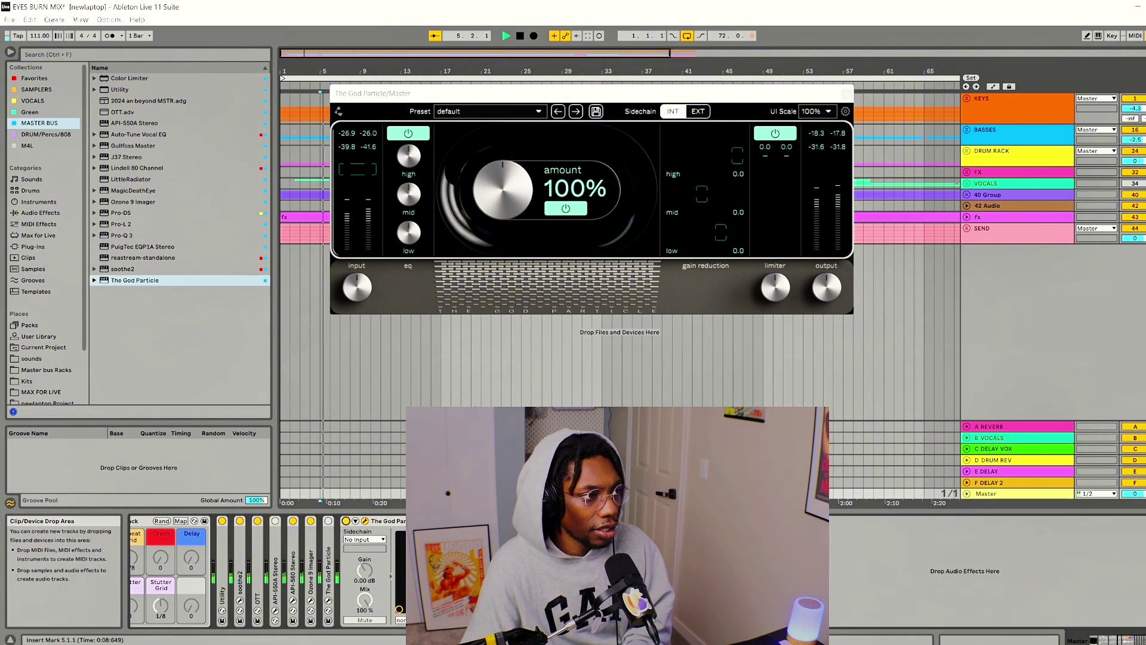
pyautogui.click(466, 122)
pyautogui.moveTo(465, 94); pyautogui.dragTo(530, 194)
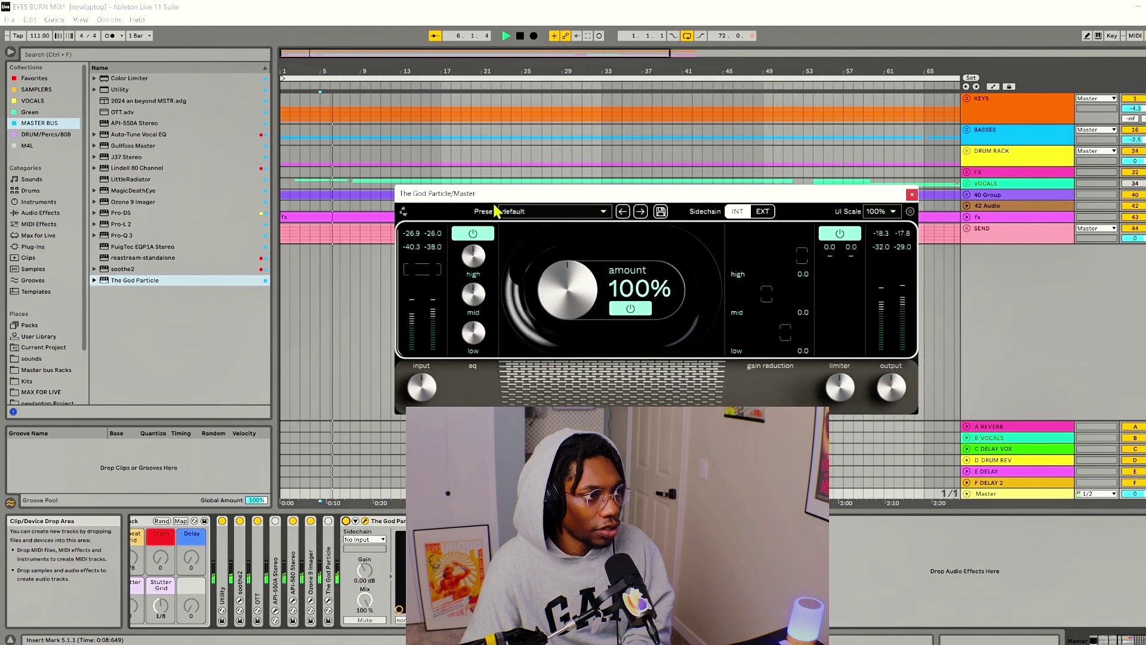
pyautogui.press('space')
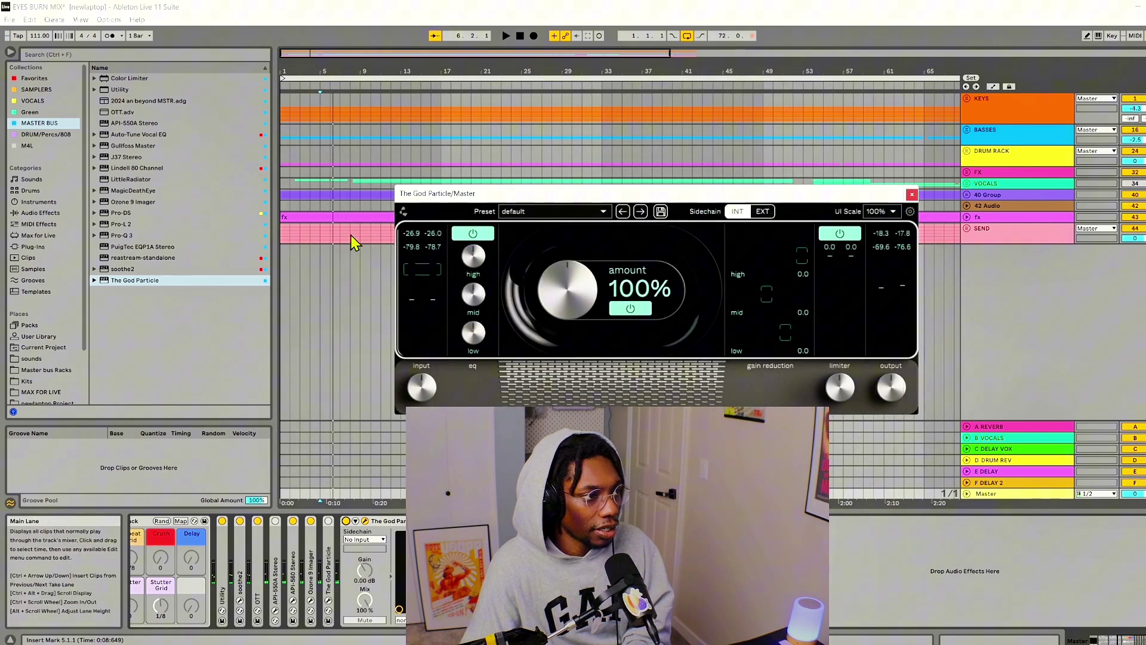
# Play the song from bar 8 with the Master track's devices shown, watching The God Particle's meters.
pyautogui.click(350, 266)
pyautogui.press('space')
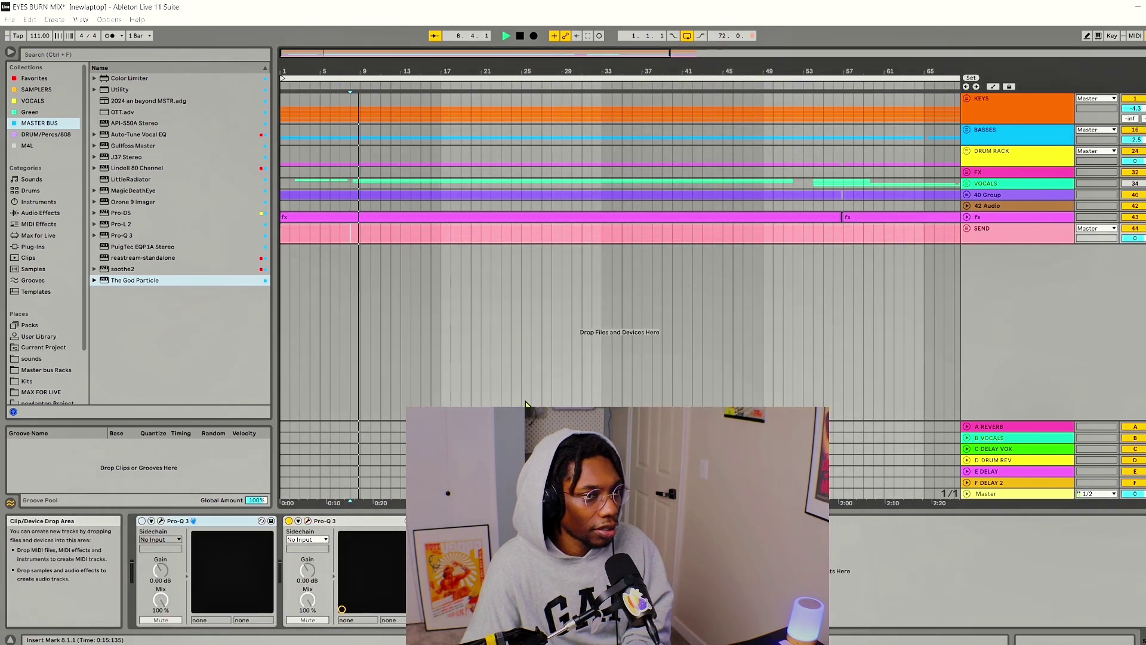
pyautogui.click(979, 494)
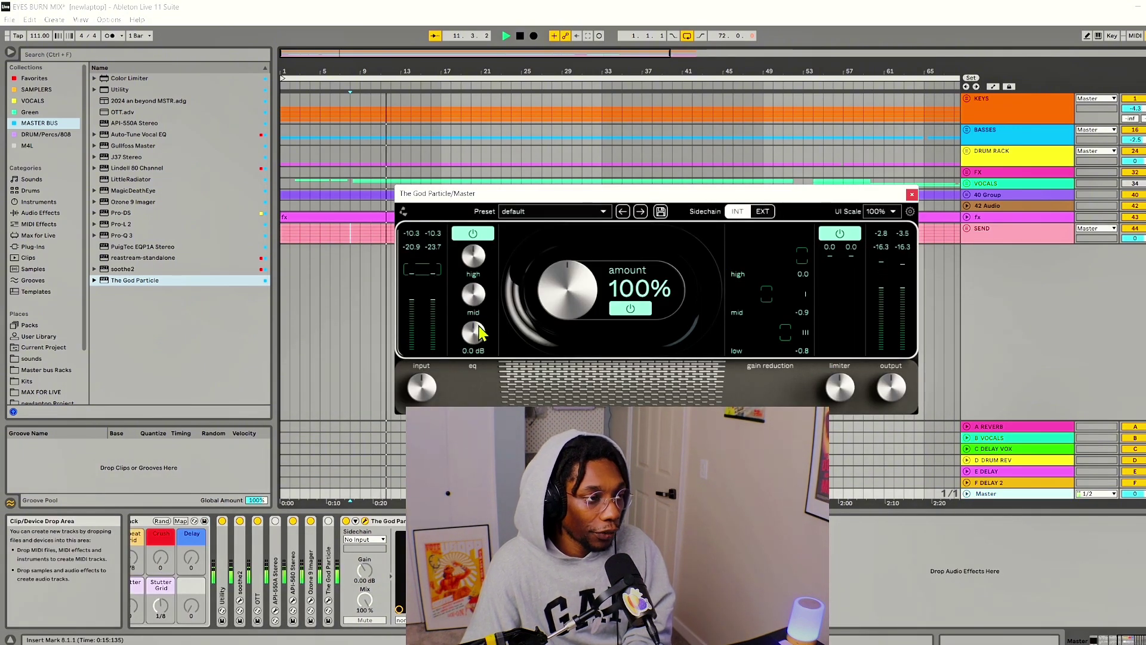
pyautogui.press('space')
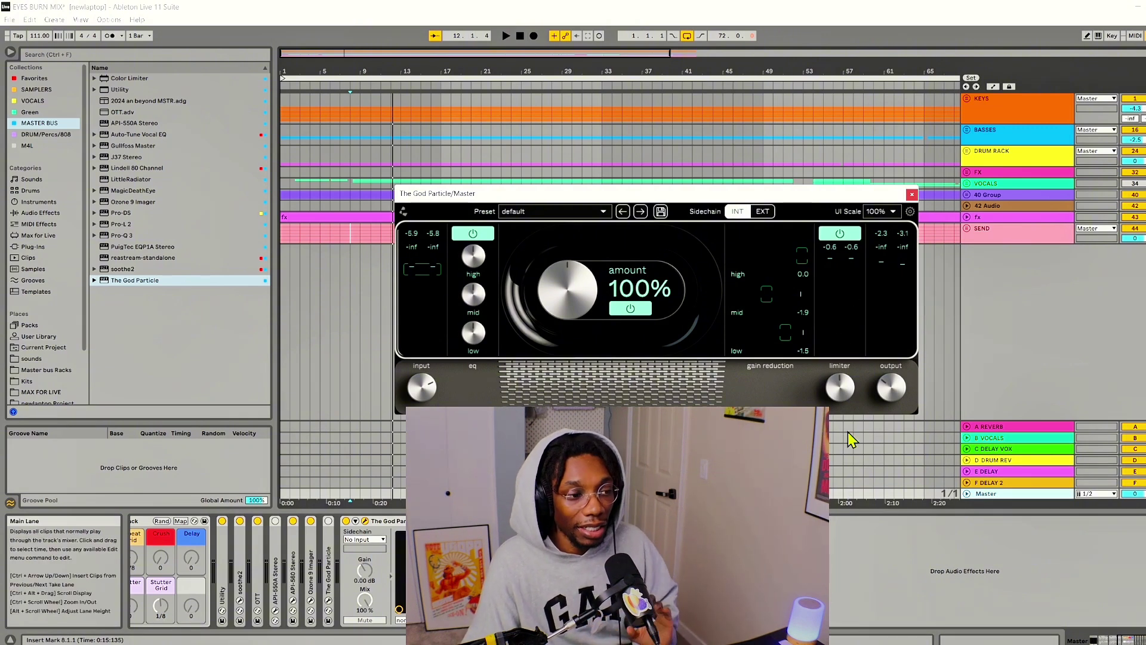
# Turn off The God Particle's limiter and raise its input gain while playing the song from bar 8.
pyautogui.click(848, 235)
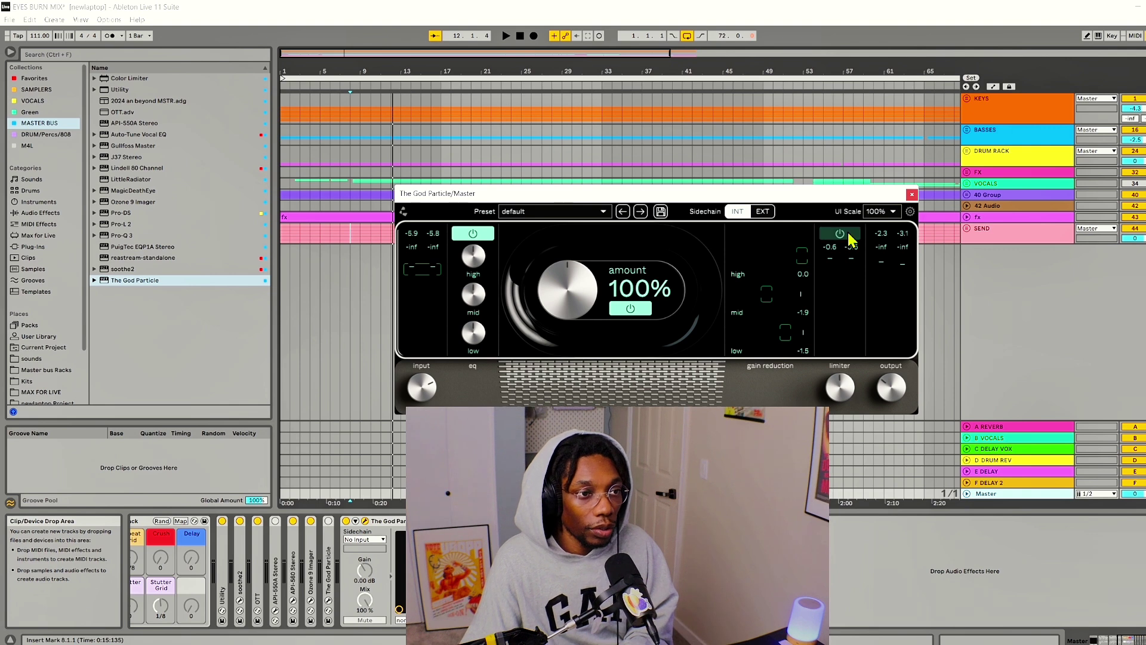
pyautogui.moveTo(426, 388)
pyautogui.press('space')
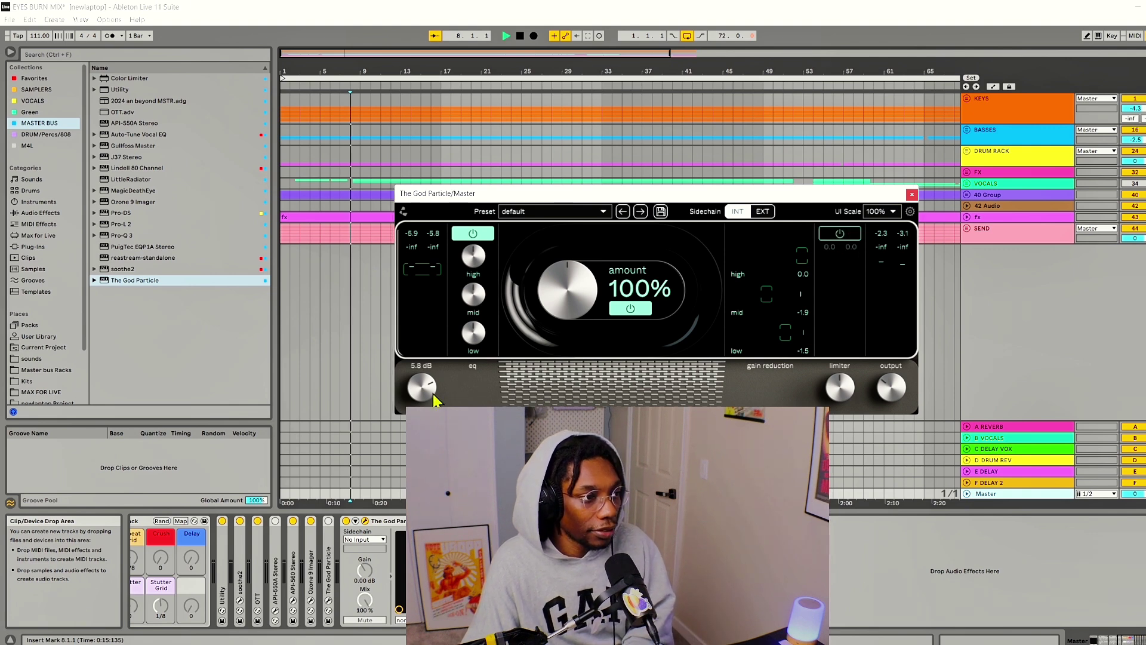
pyautogui.moveTo(430, 390)
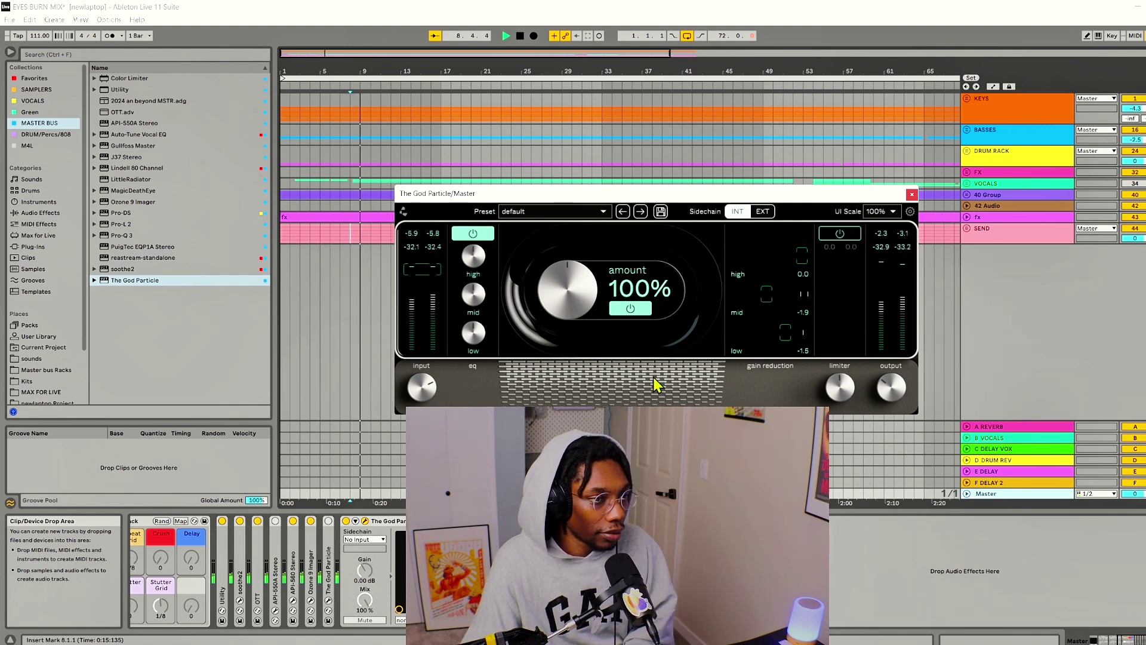
pyautogui.moveTo(421, 391); pyautogui.dragTo(433, 388)
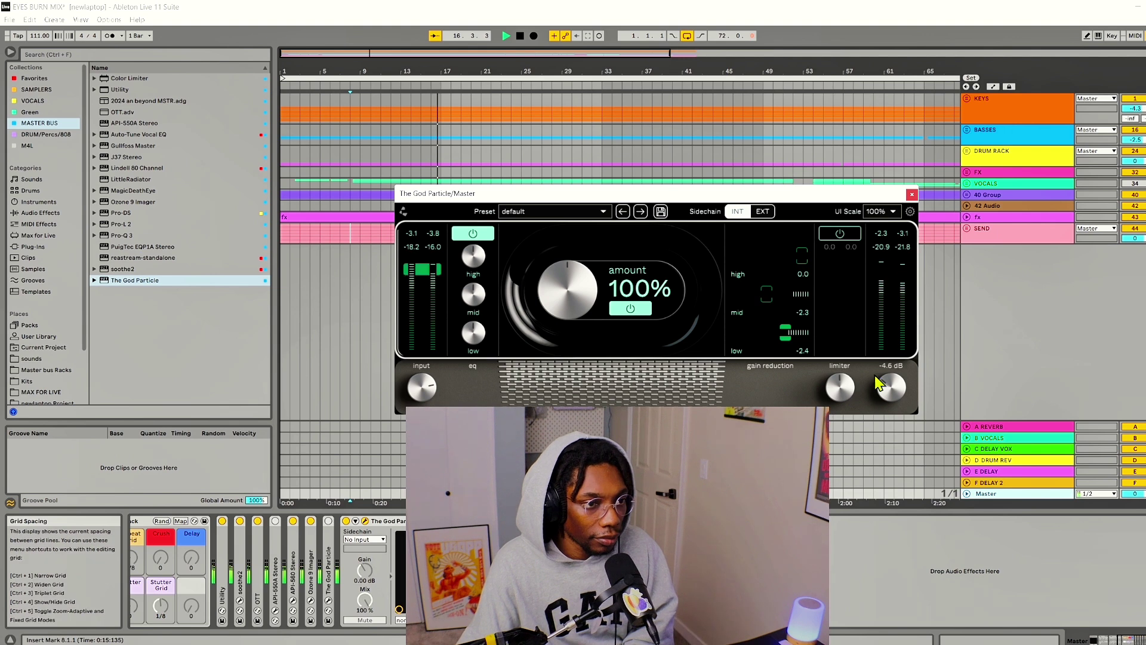
pyautogui.press('space')
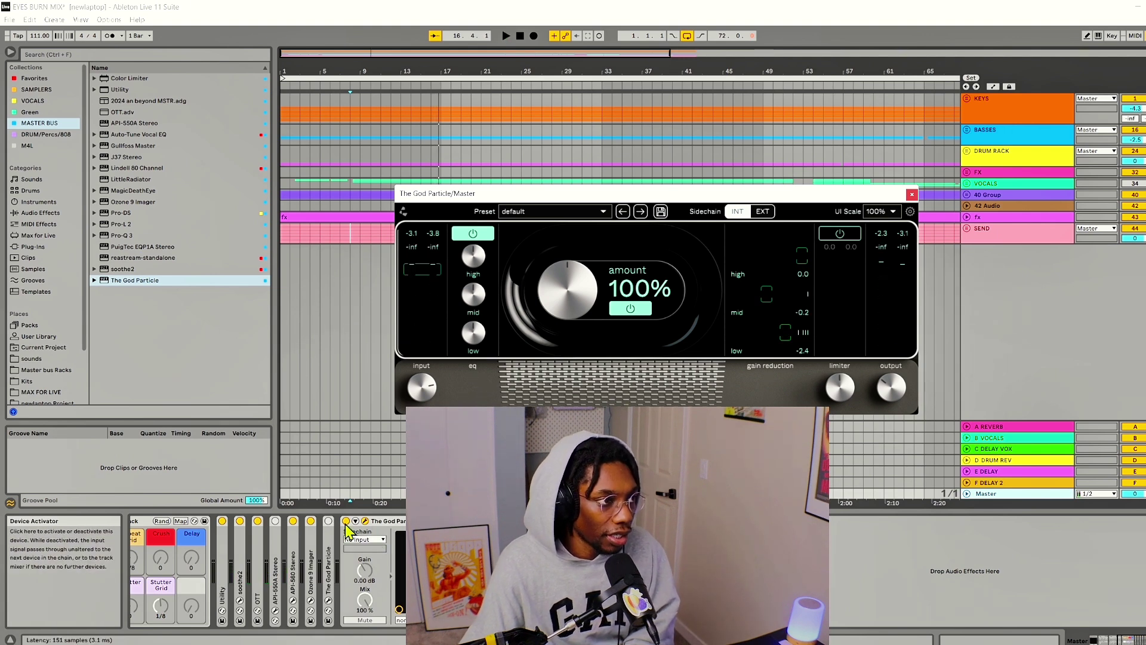
# Compare the mix with The God Particle bypassed and active during playback, checking the levels in the Session View mixer.
pyautogui.click(346, 523)
pyautogui.press('space')
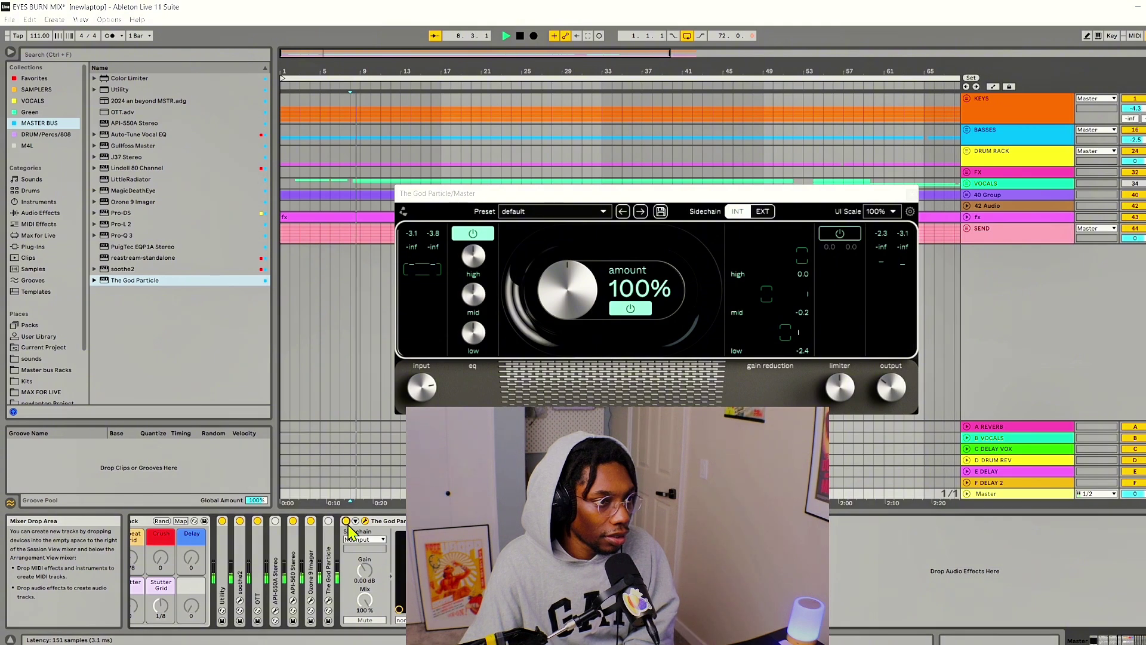
pyautogui.click(346, 521)
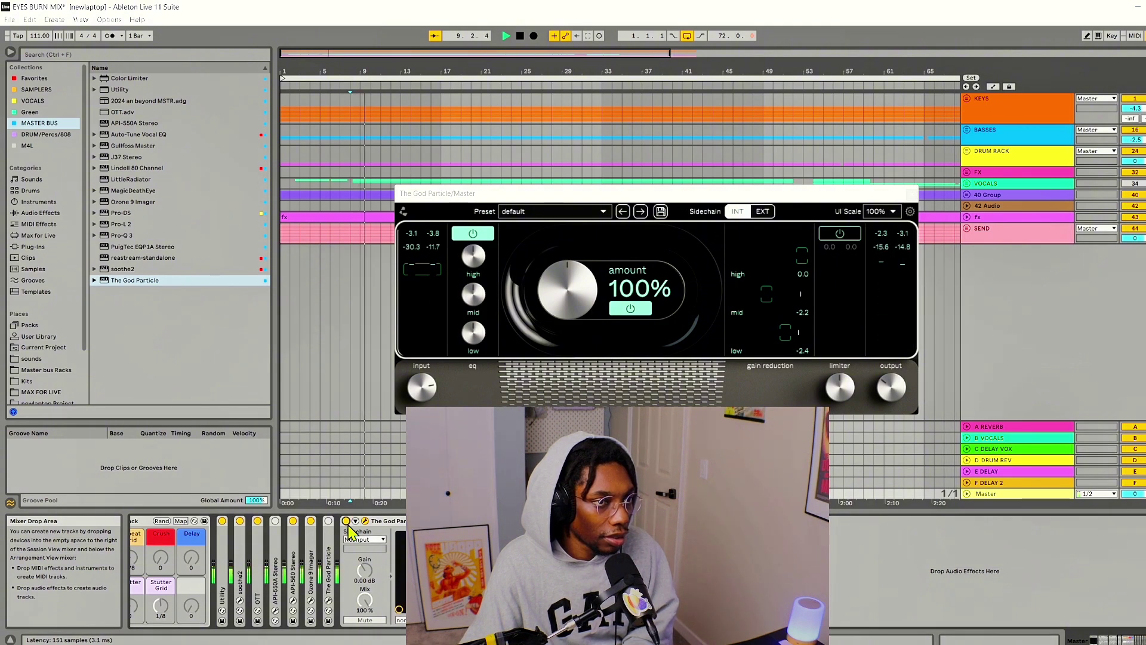
pyautogui.press('Tab')
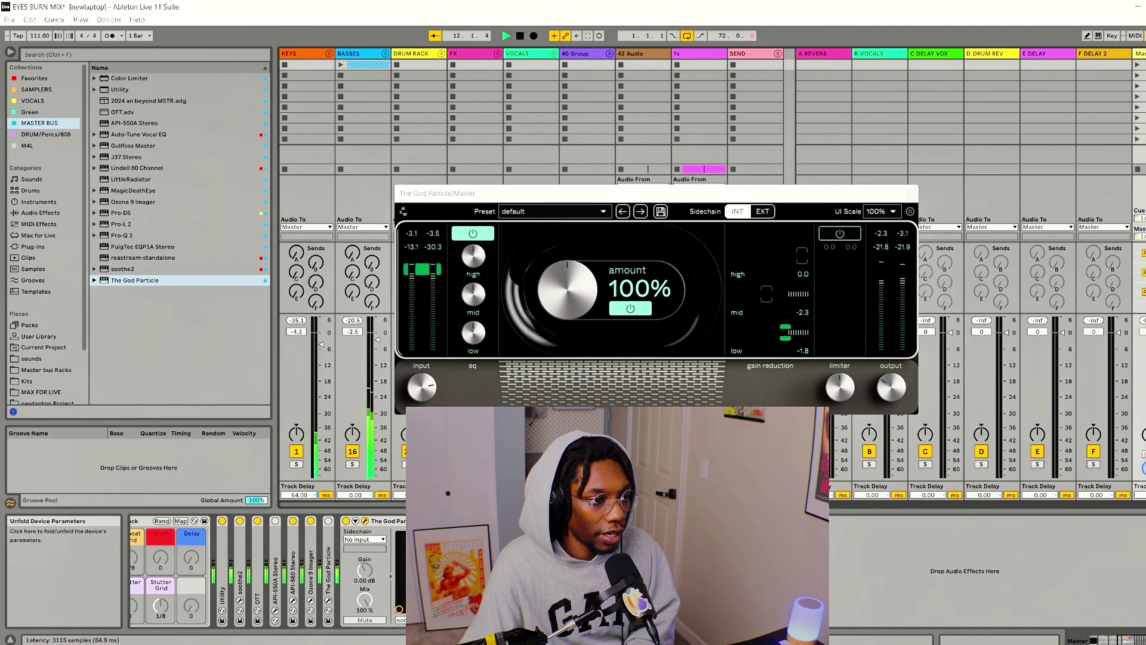
pyautogui.click(346, 521)
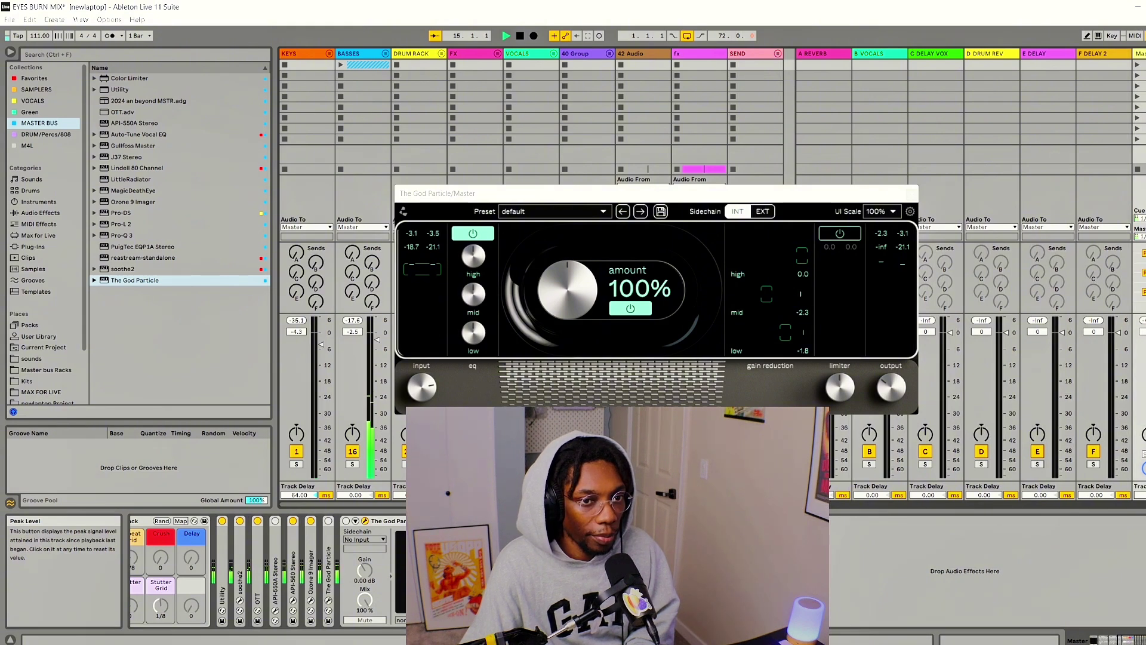
pyautogui.click(346, 521)
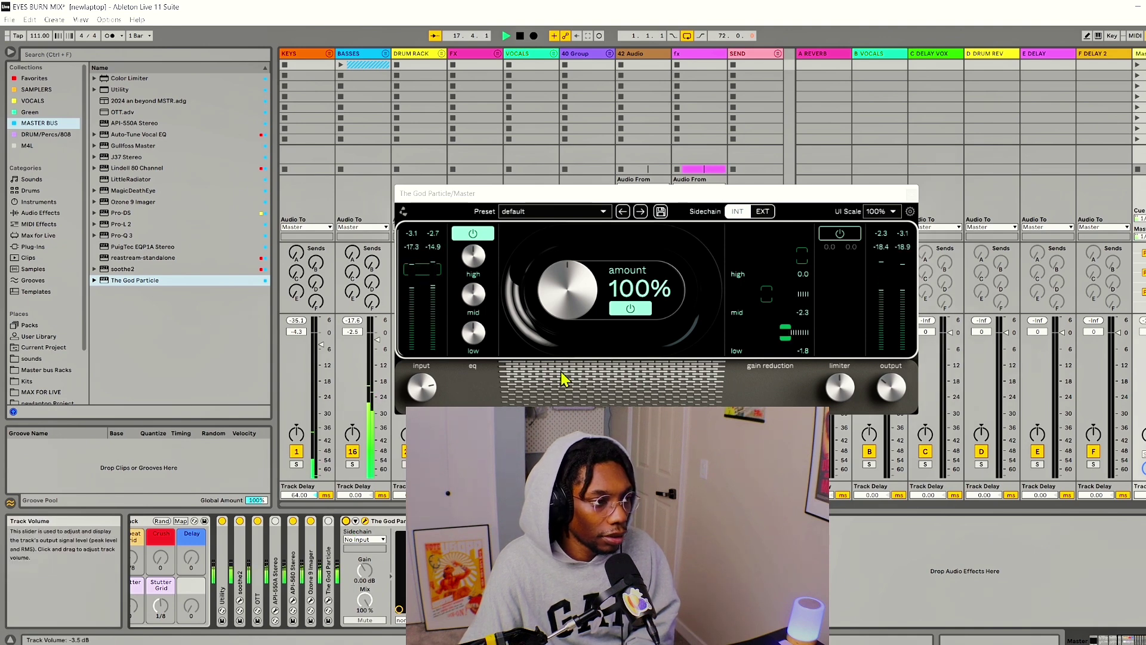
# Lower The God Particle's output level to about -7.2 dB during playback.
pyautogui.click(886, 391)
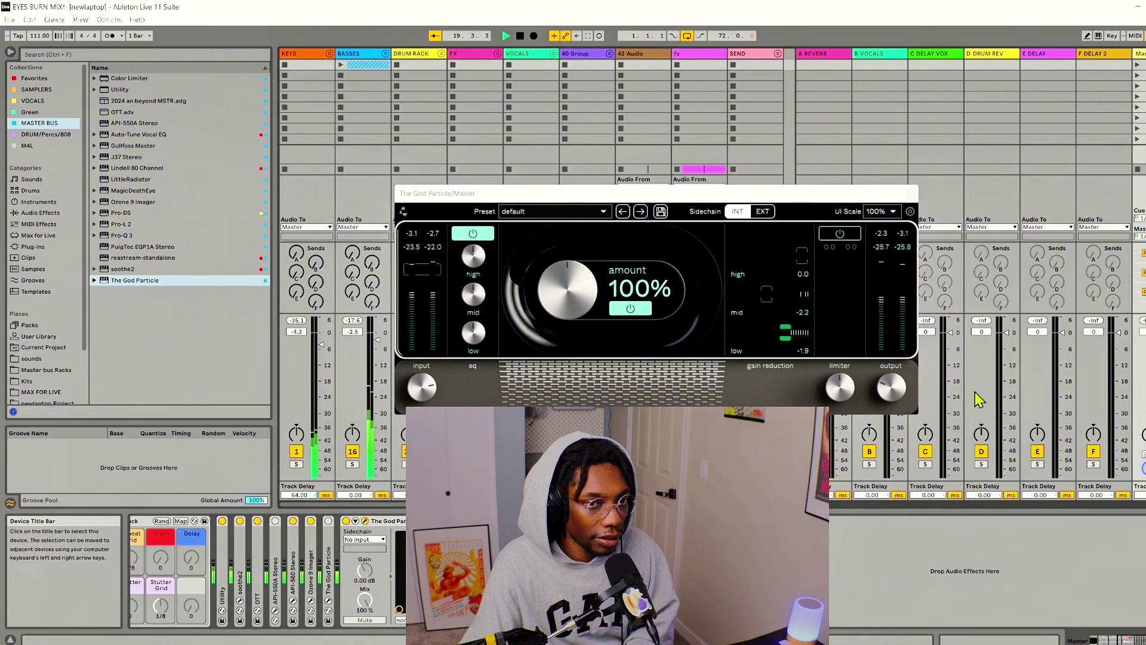
pyautogui.moveTo(895, 388); pyautogui.dragTo(905, 395)
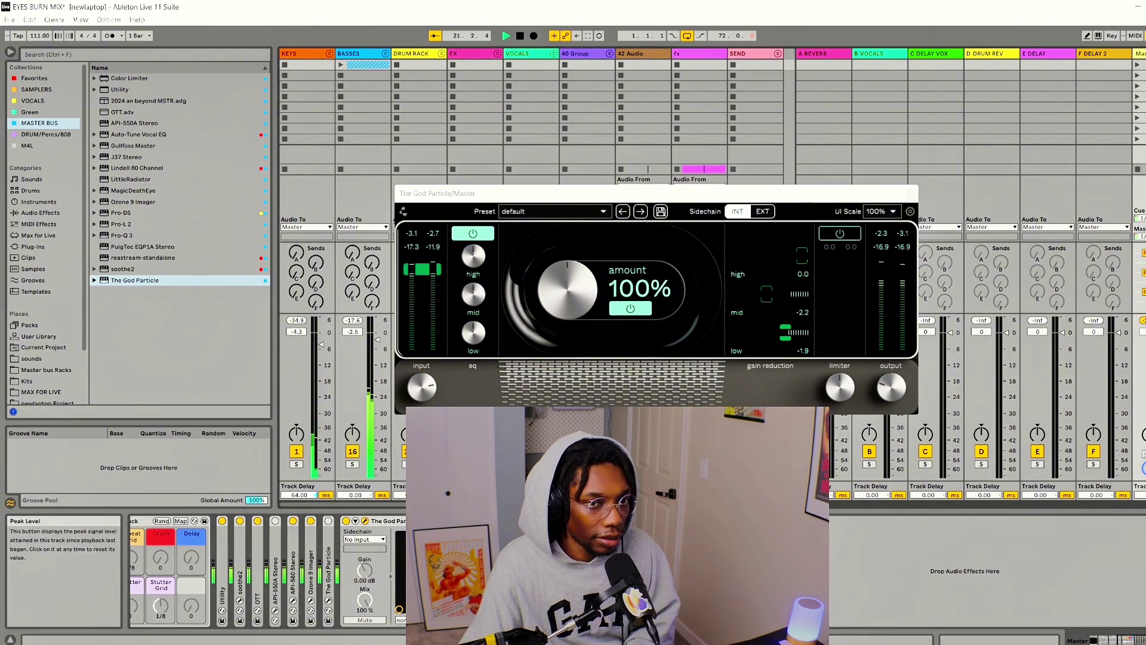
pyautogui.click(890, 388)
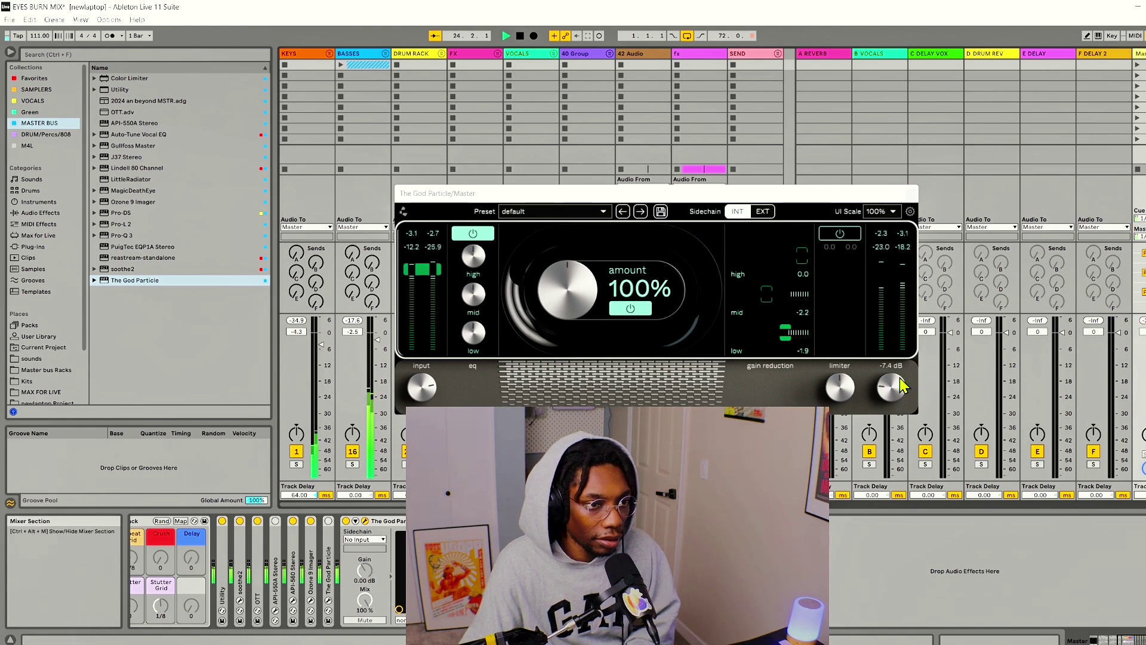
pyautogui.moveTo(899, 386); pyautogui.dragTo(902, 391)
pyautogui.scroll(-2, 906, 385)
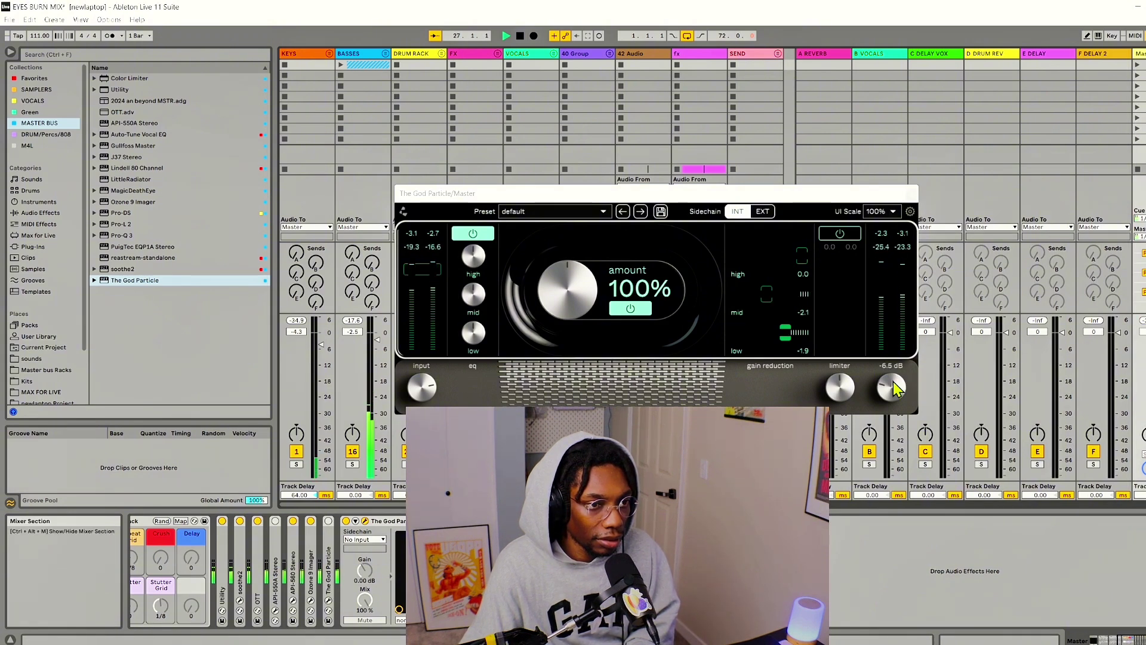
pyautogui.moveTo(892, 386); pyautogui.dragTo(896, 391)
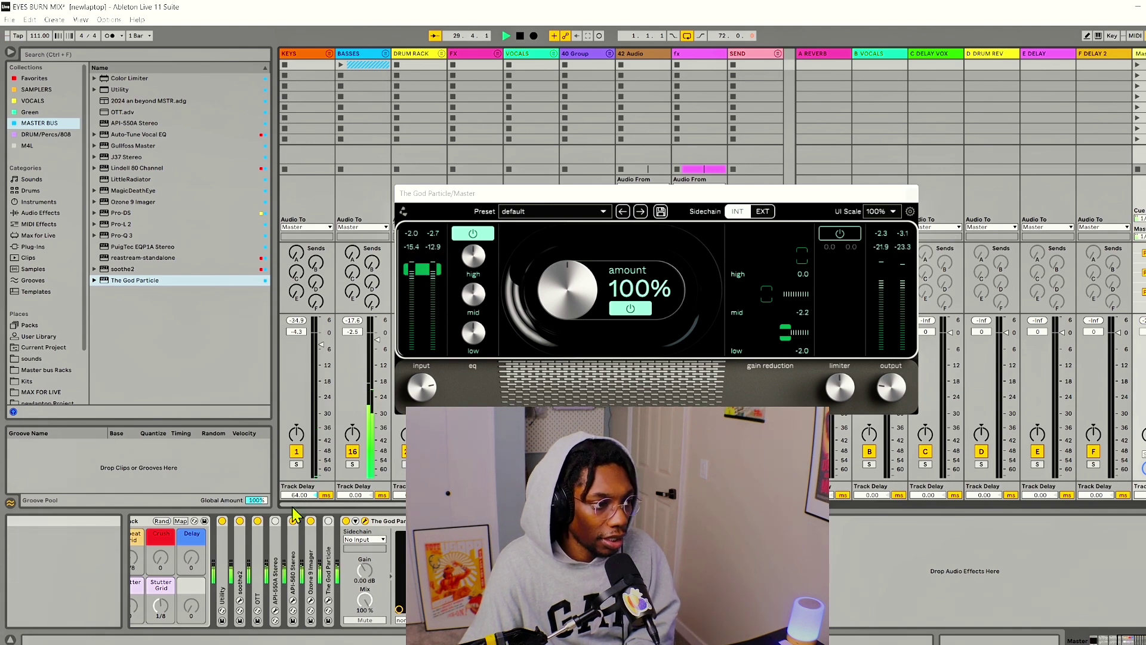
# Check the level match by bypassing and re-enabling The God Particle, and stop playback.
pyautogui.click(345, 521)
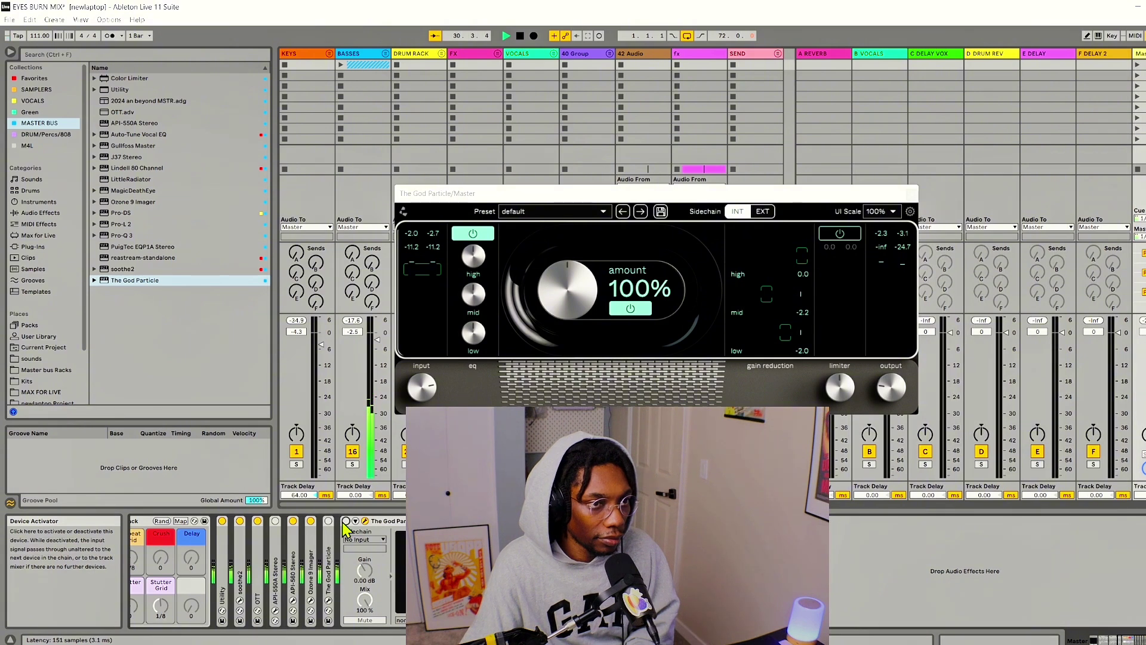
pyautogui.click(345, 521)
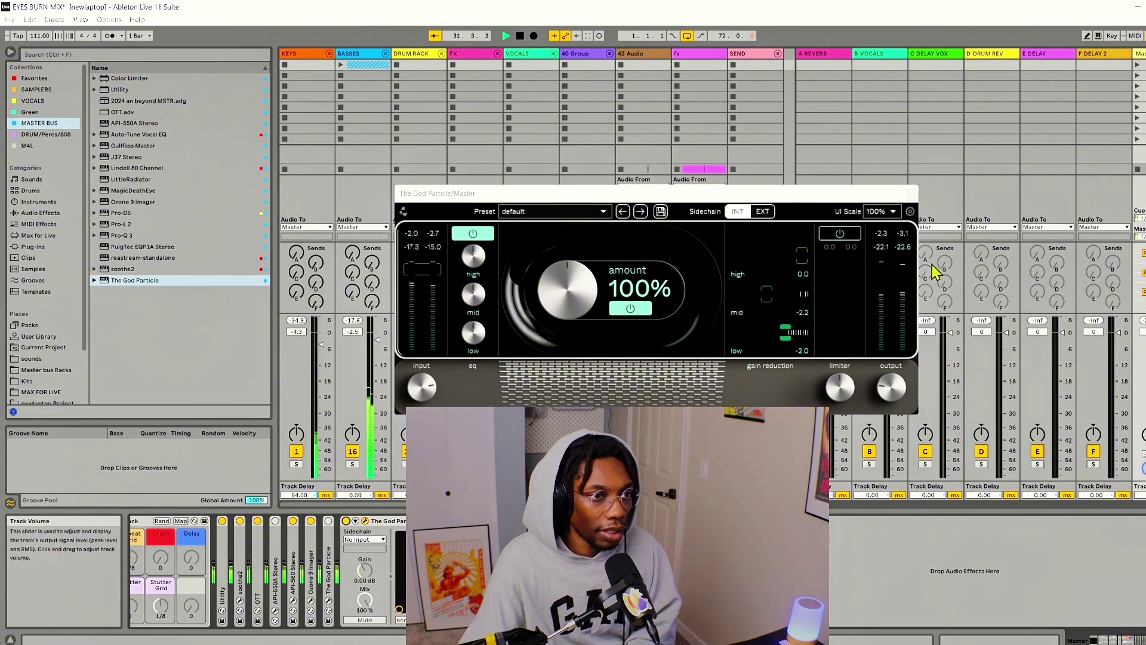
pyautogui.press('space')
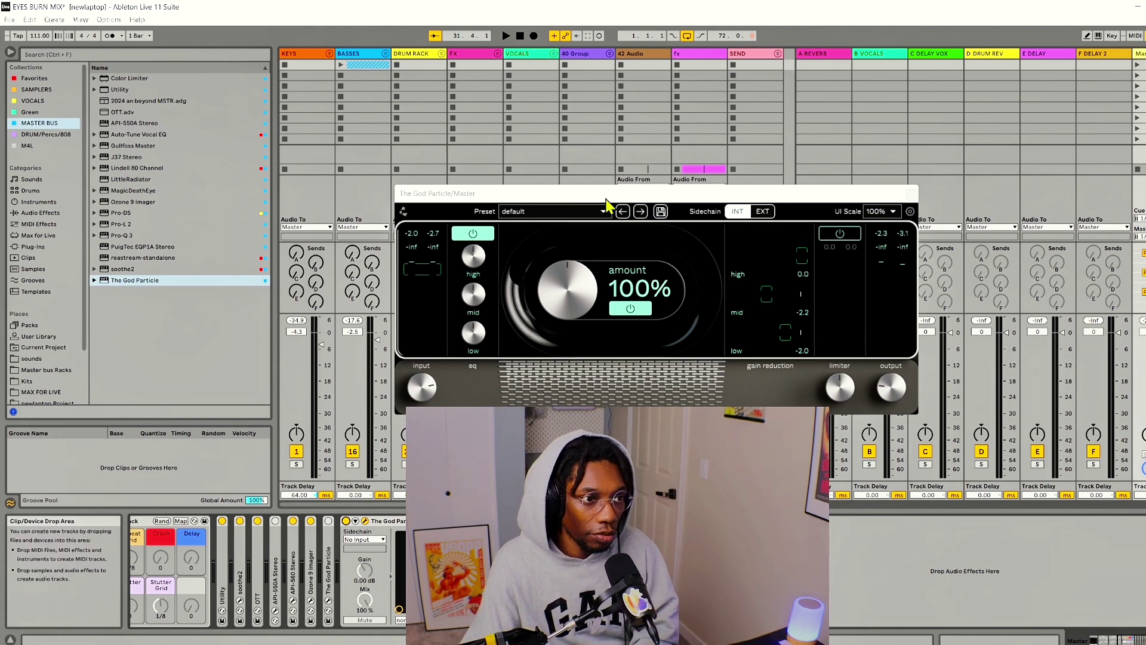
# Raise The God Particle's EQ mid band to 2.8 dB and high band to 2.5 dB while the song plays.
pyautogui.press('space')
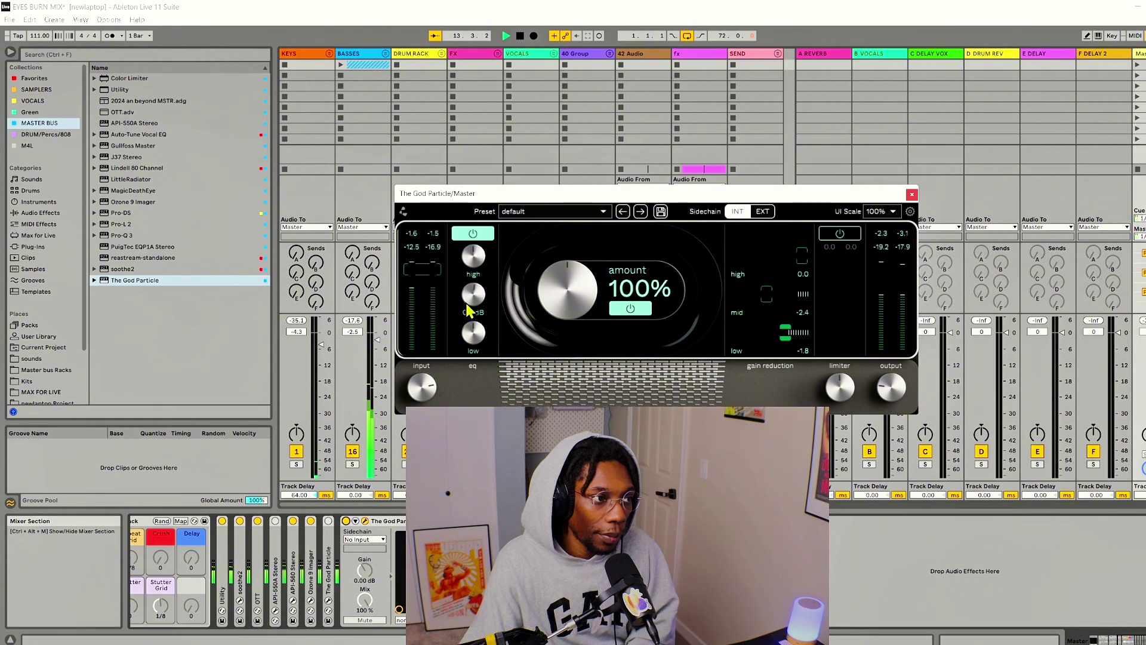
pyautogui.moveTo(467, 297); pyautogui.dragTo(469, 287)
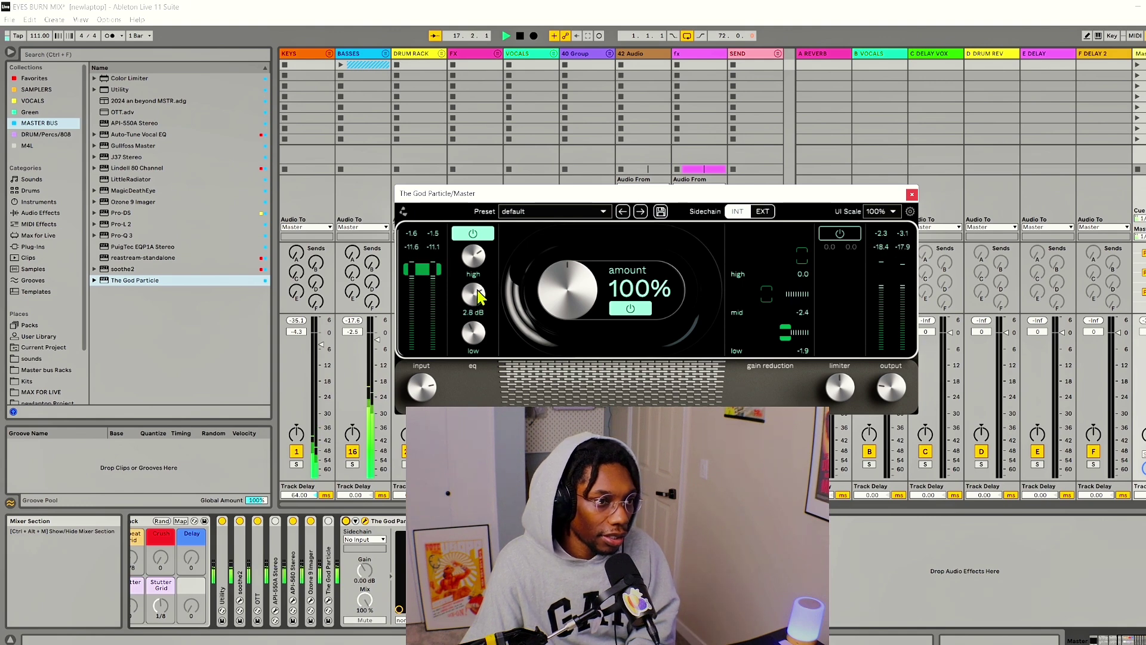
pyautogui.moveTo(476, 269)
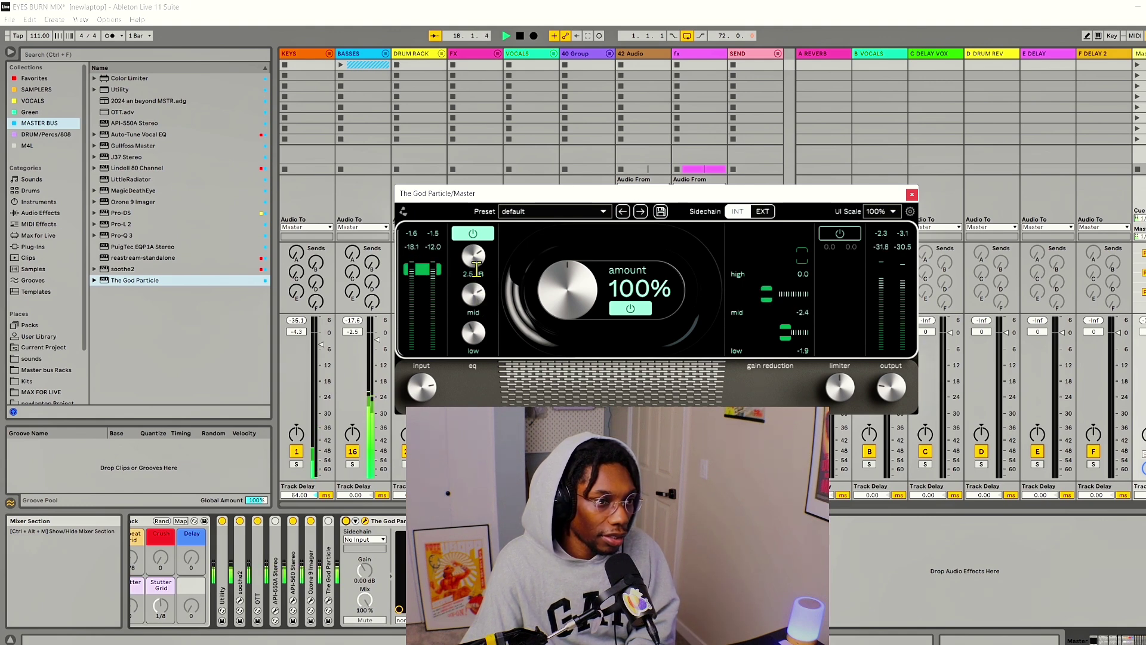
pyautogui.moveTo(879, 409)
pyautogui.press('space')
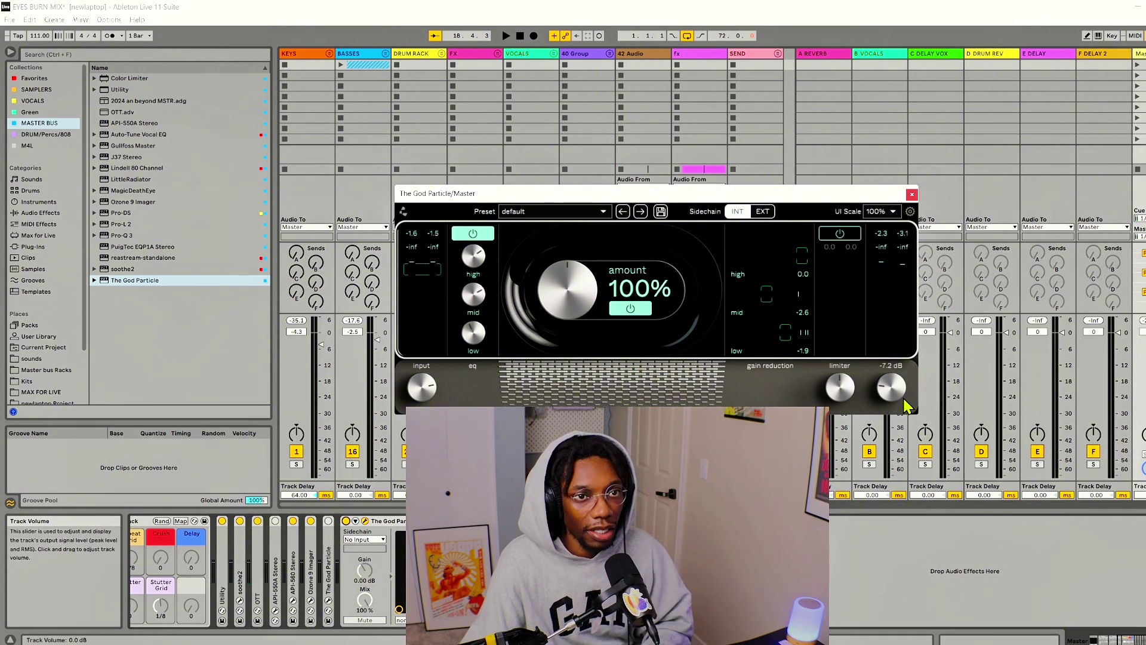
# Turn The God Particle's limiter back on.
pyautogui.moveTo(839, 389)
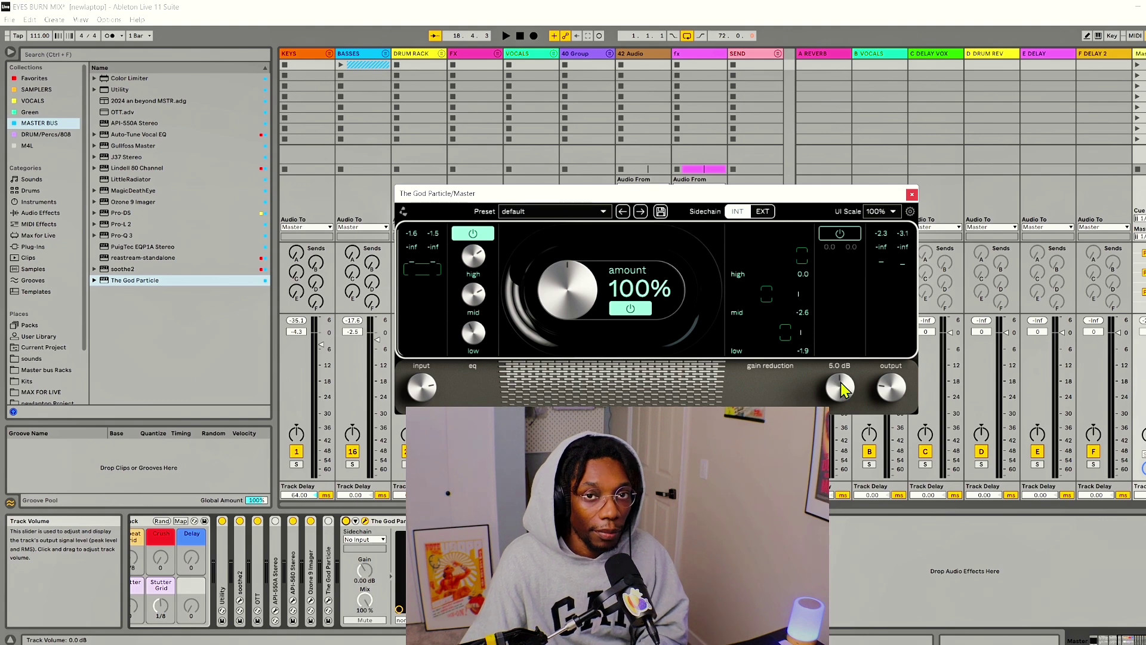
pyautogui.click(850, 238)
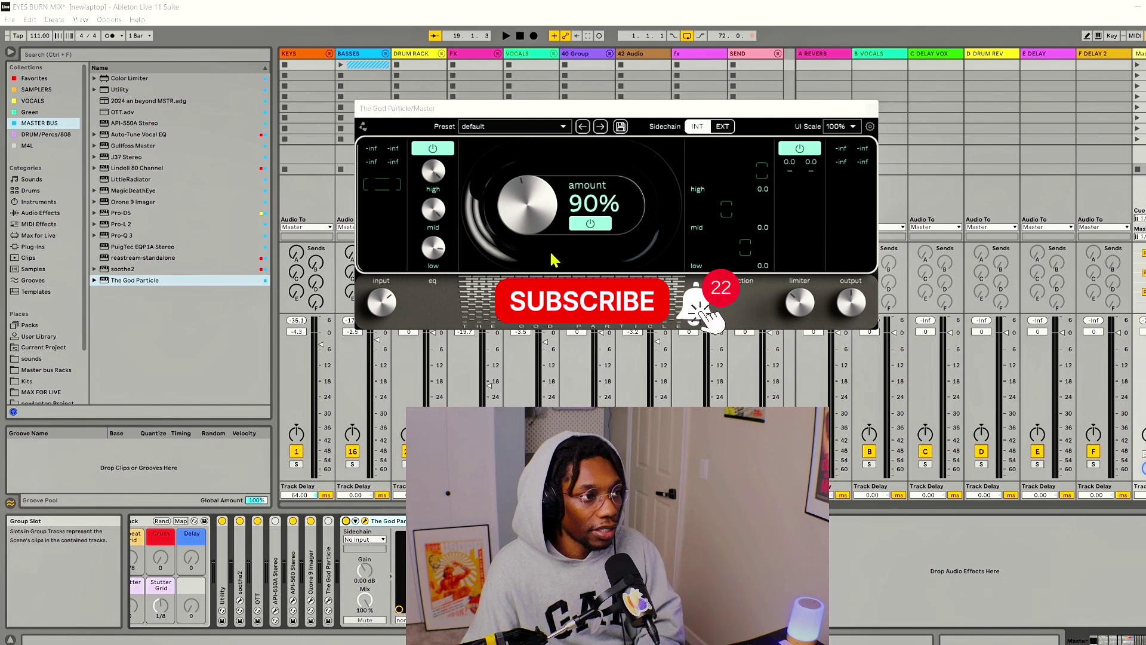
# Play the song to check The God Particle's gain reduction and limiter meters, and stop playback.
pyautogui.moveTo(416, 253)
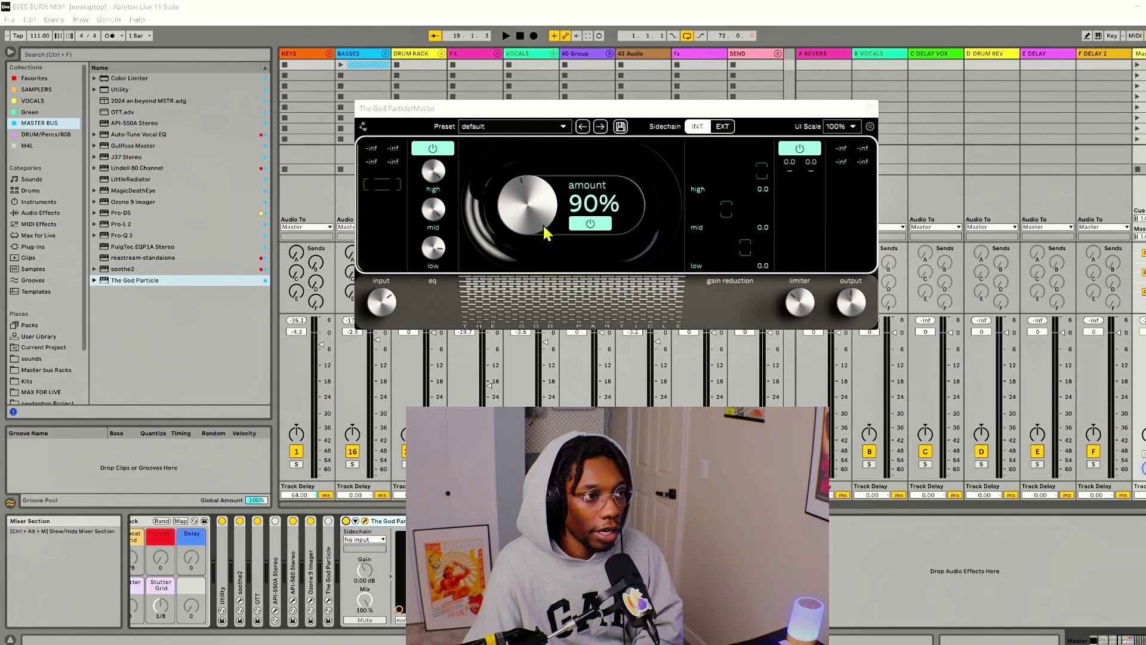
pyautogui.moveTo(433, 188)
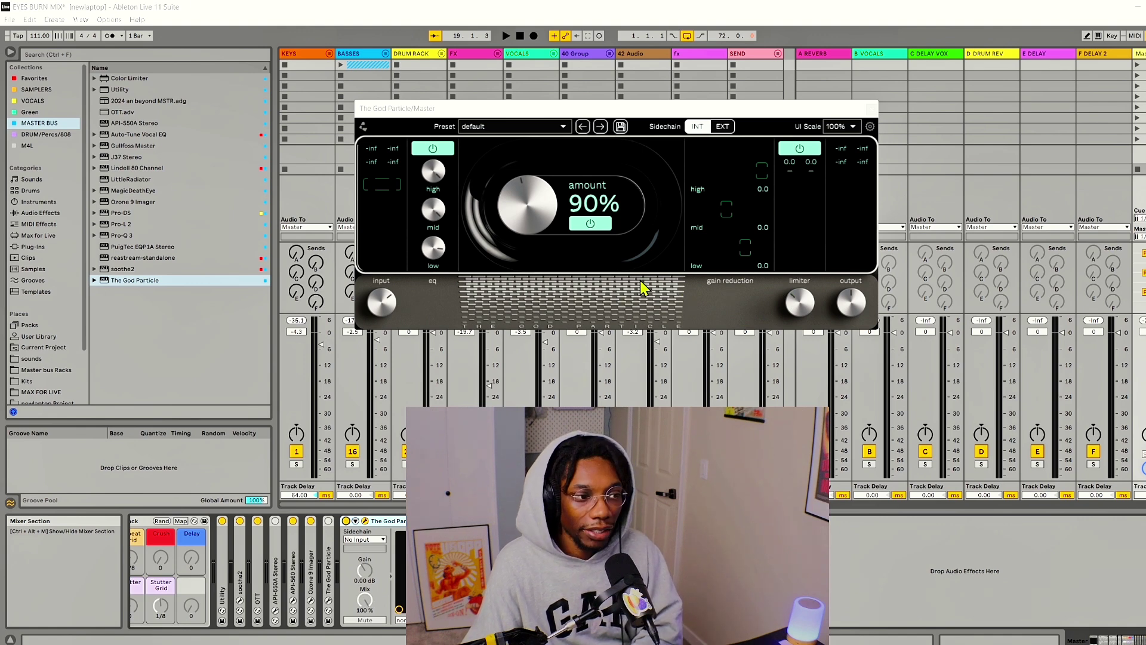
pyautogui.press('space')
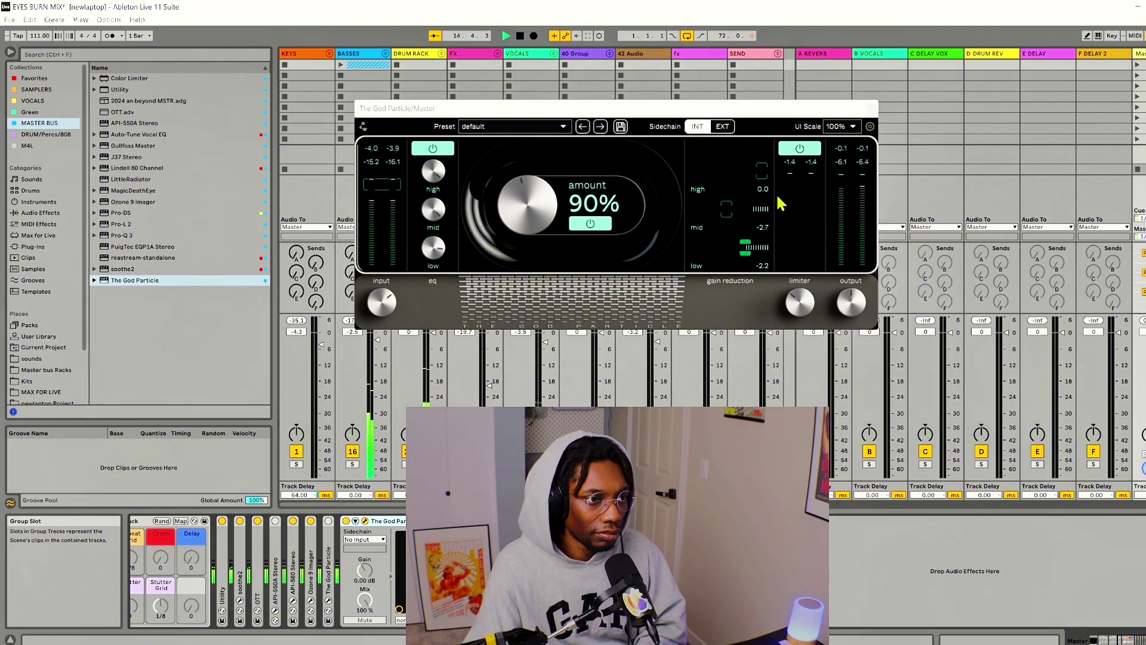
pyautogui.press('space')
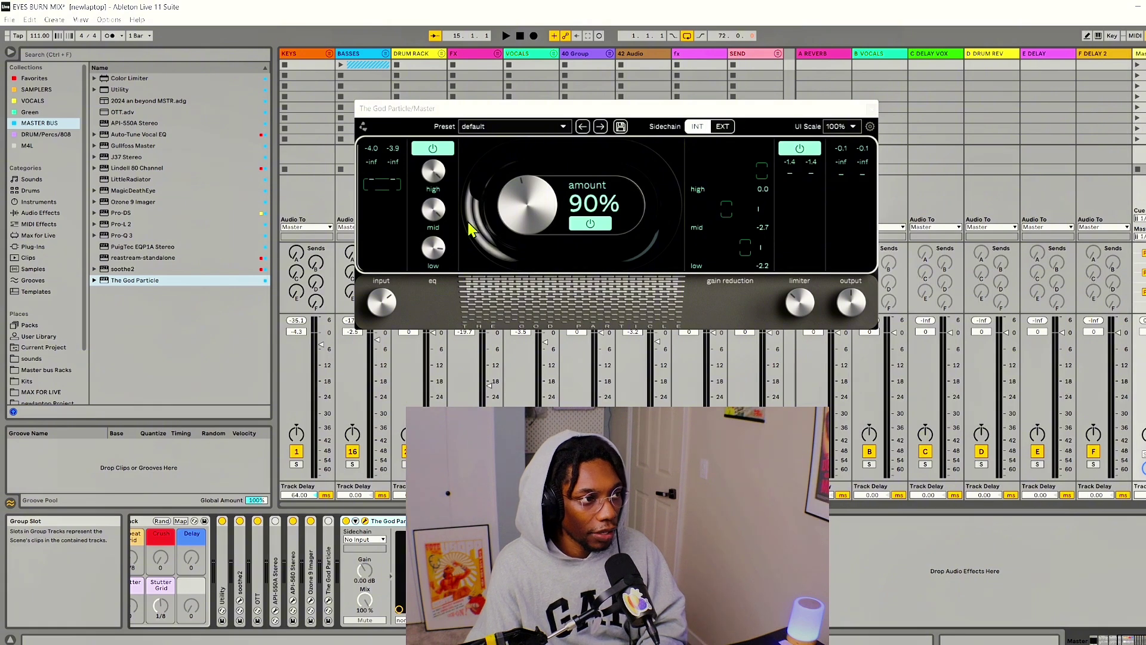
# Audition the song with The God Particle's EQ and limiter turned off, starting and stopping playback to compare.
pyautogui.click(433, 148)
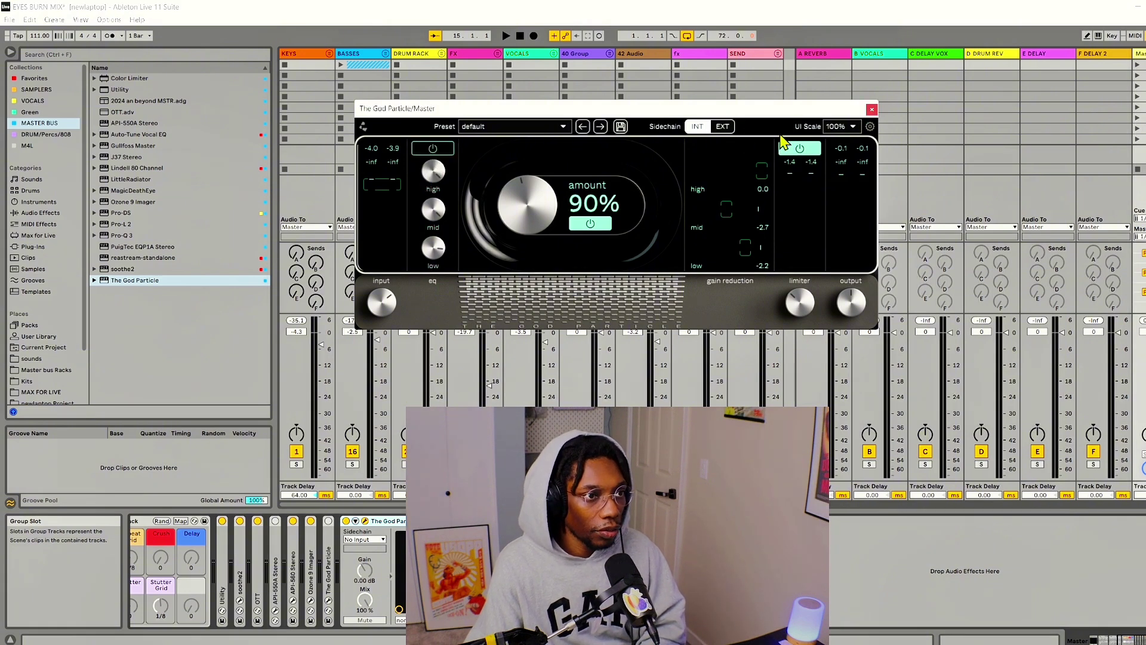
pyautogui.click(798, 150)
pyautogui.press('space')
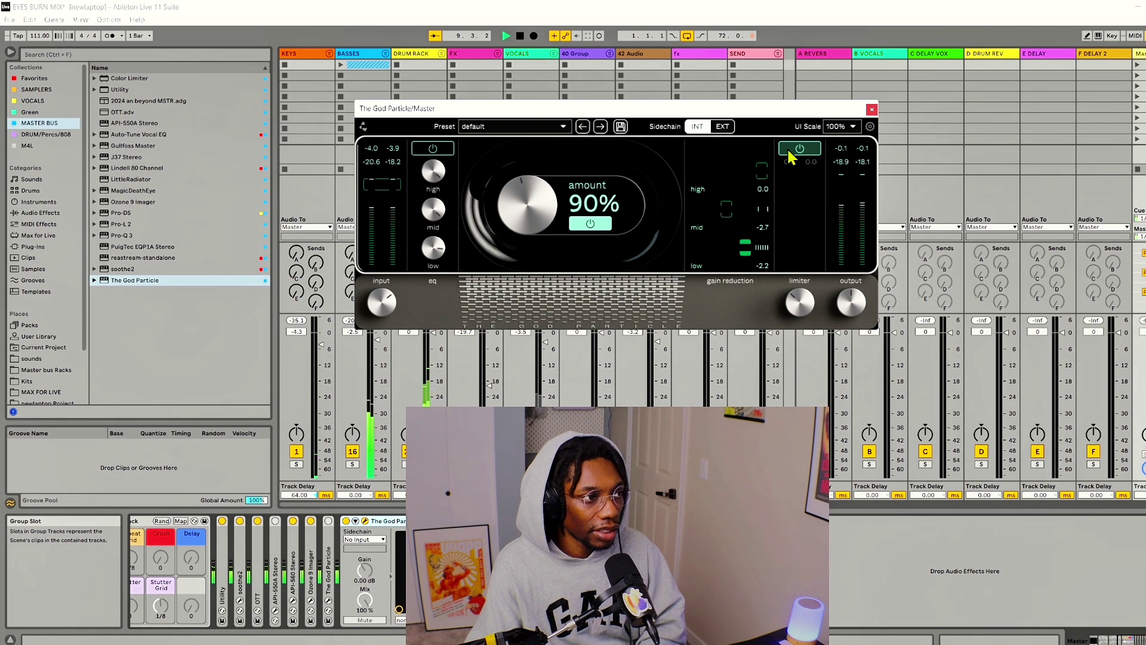
pyautogui.press('space')
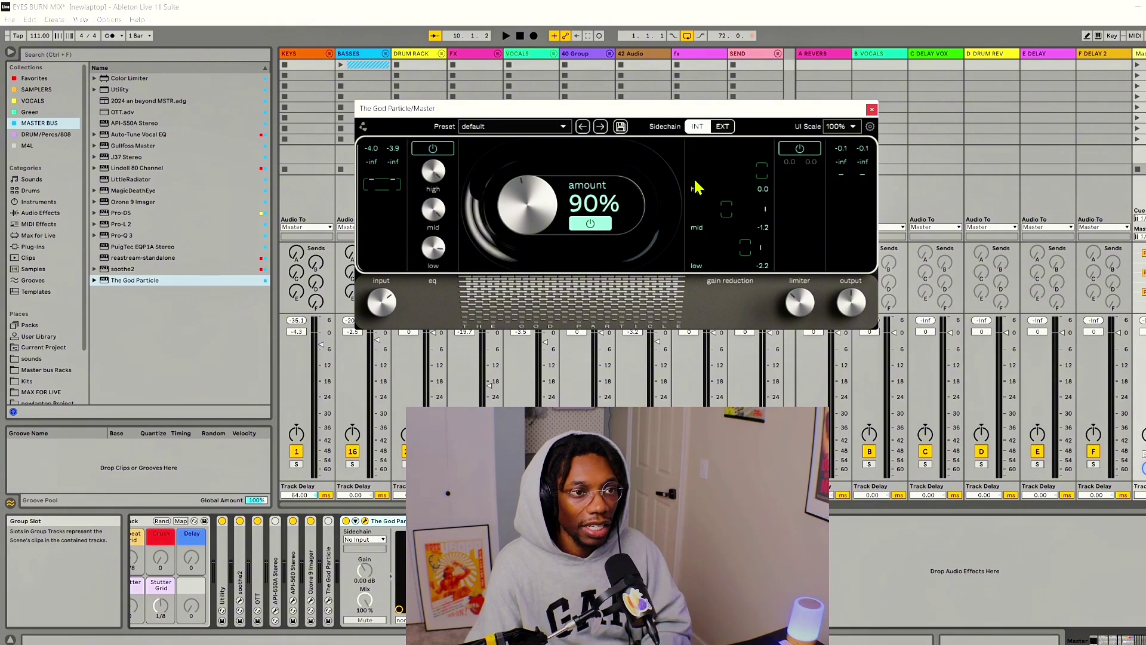
pyautogui.press('space')
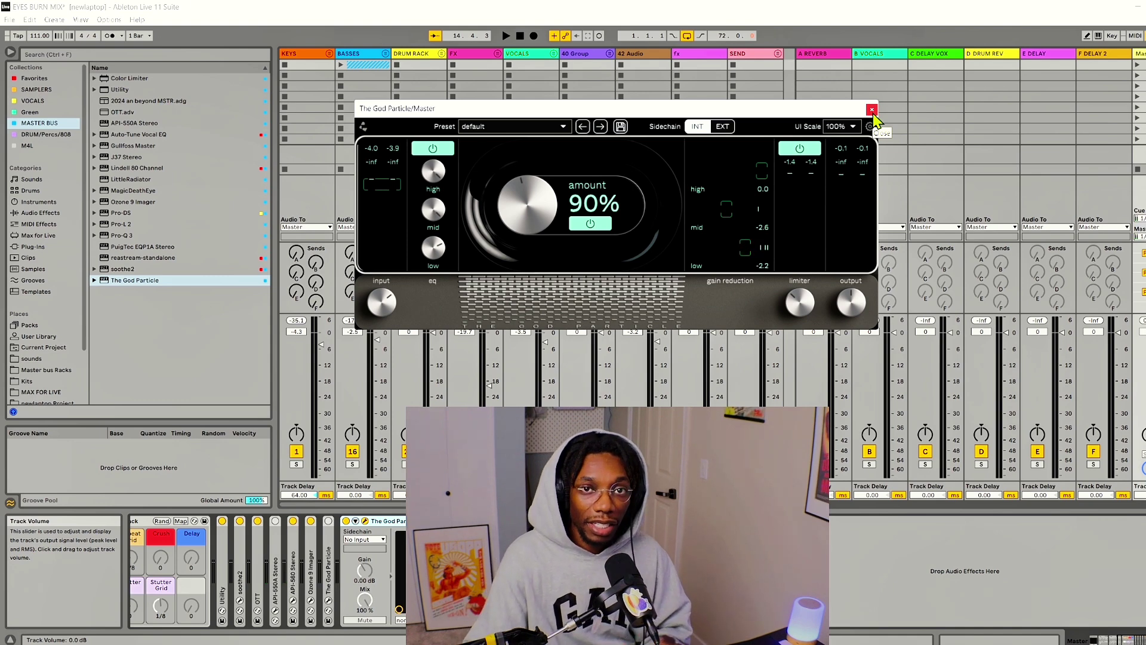
# Turn off The God Particle's limiter and EQ while playback is stopped.
pyautogui.click(795, 150)
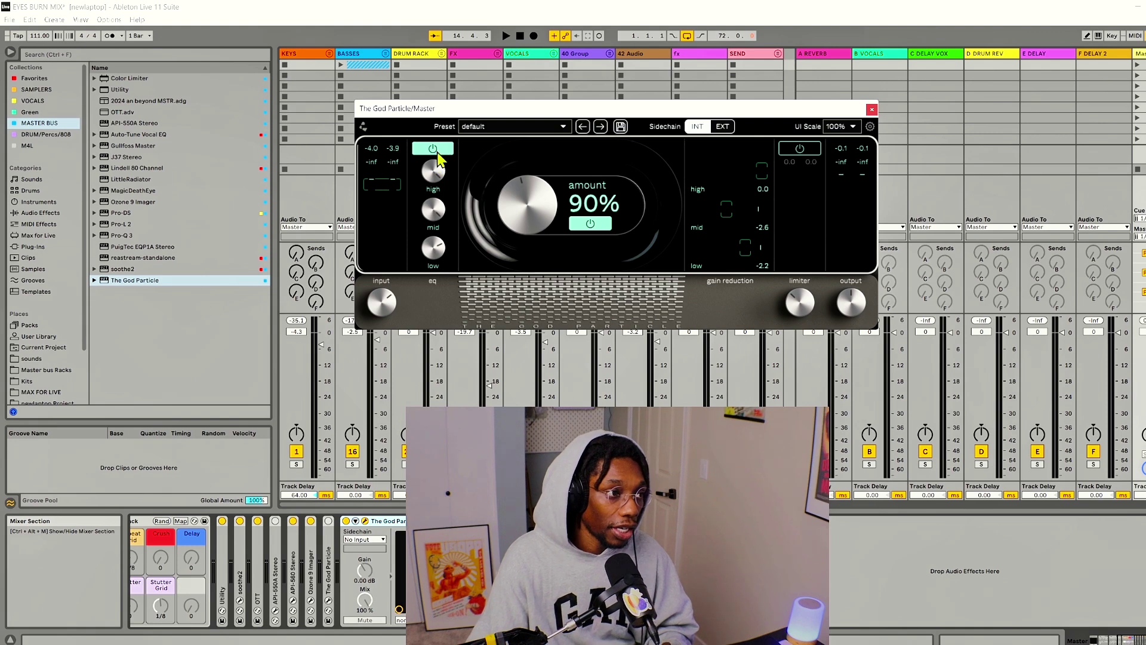
pyautogui.click(434, 149)
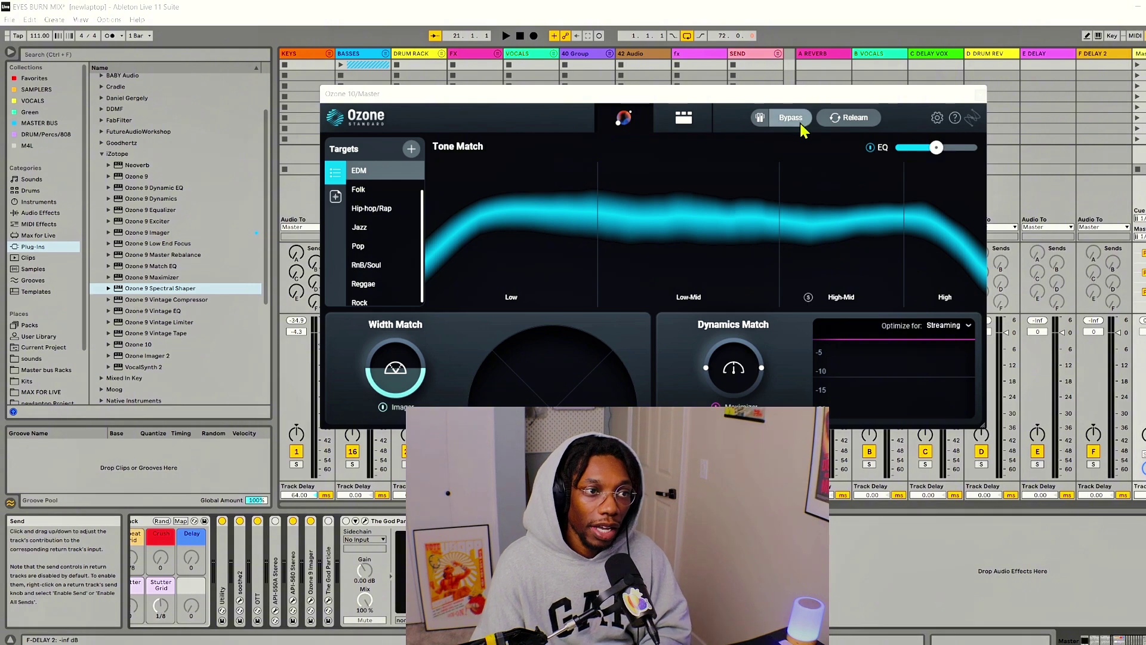
# Inspect the module chain of Ozone 10 on the master, and return to its Tone Match view.
pyautogui.click(681, 123)
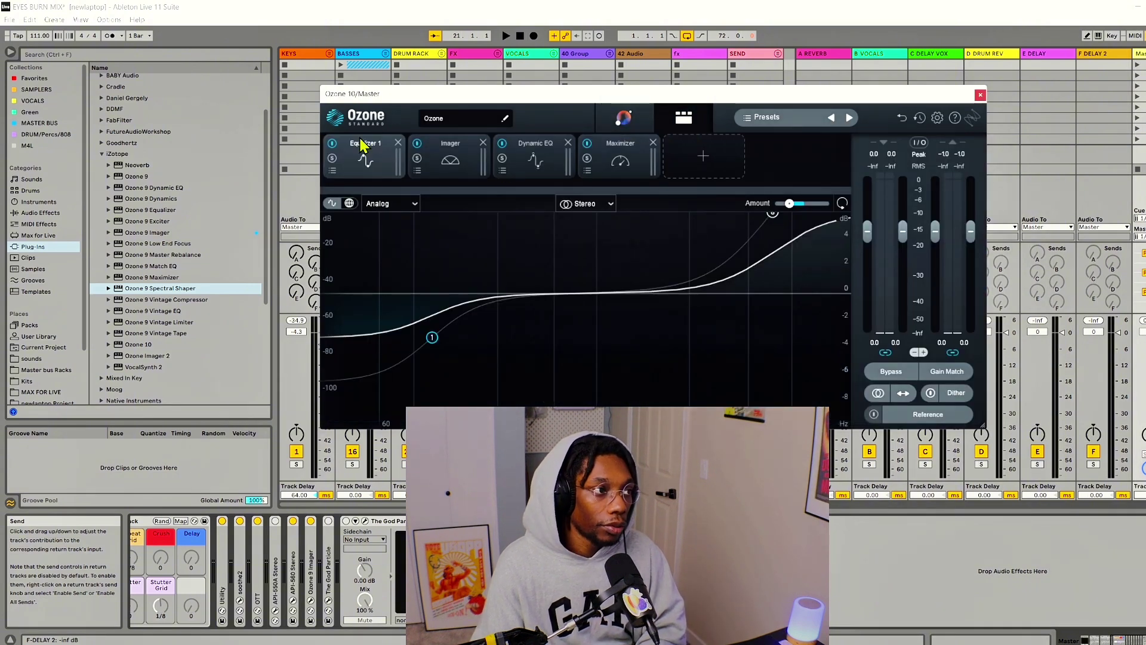
pyautogui.click(620, 119)
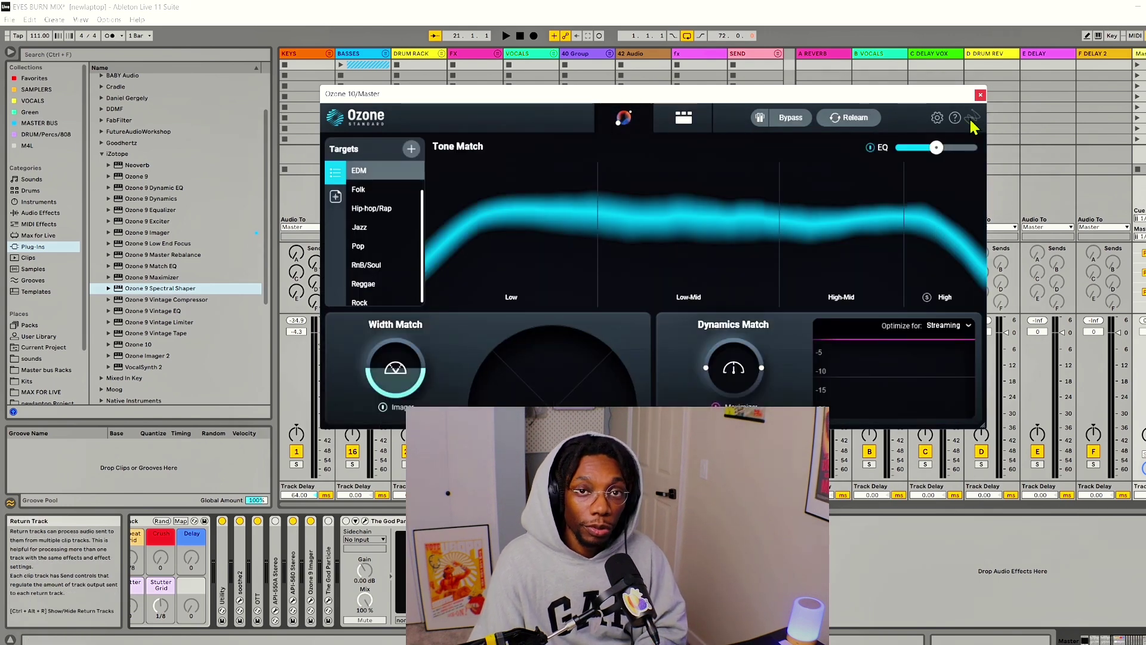
# Play the song in two passes while watching Ozone 10's Tone Match and dynamics displays, and close its window.
pyautogui.press('space')
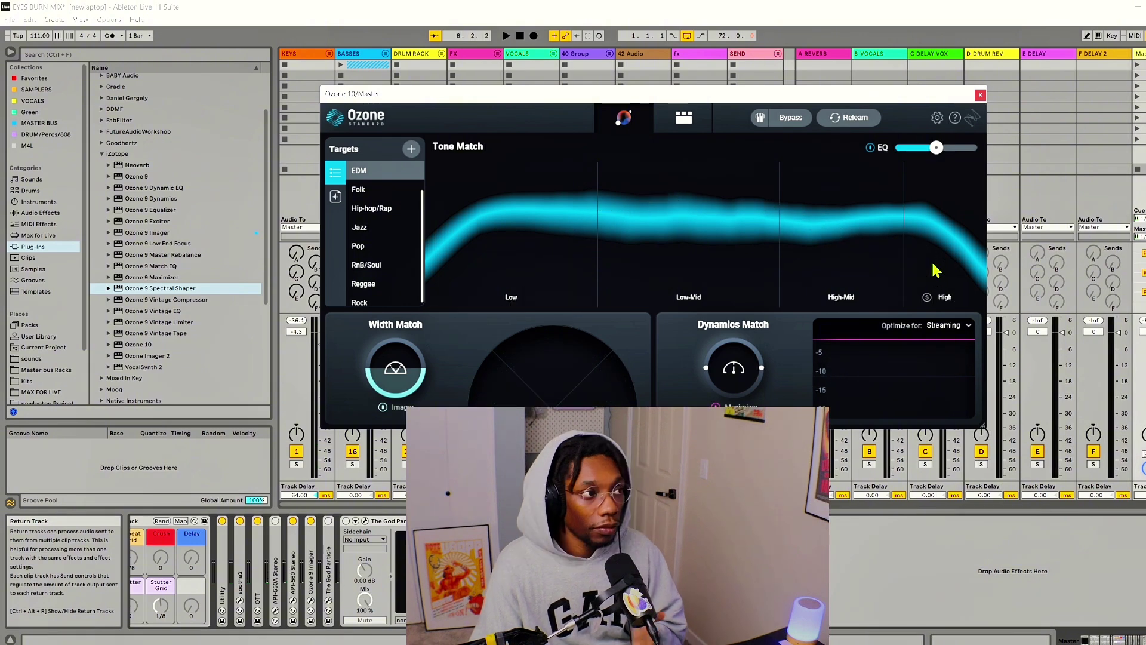
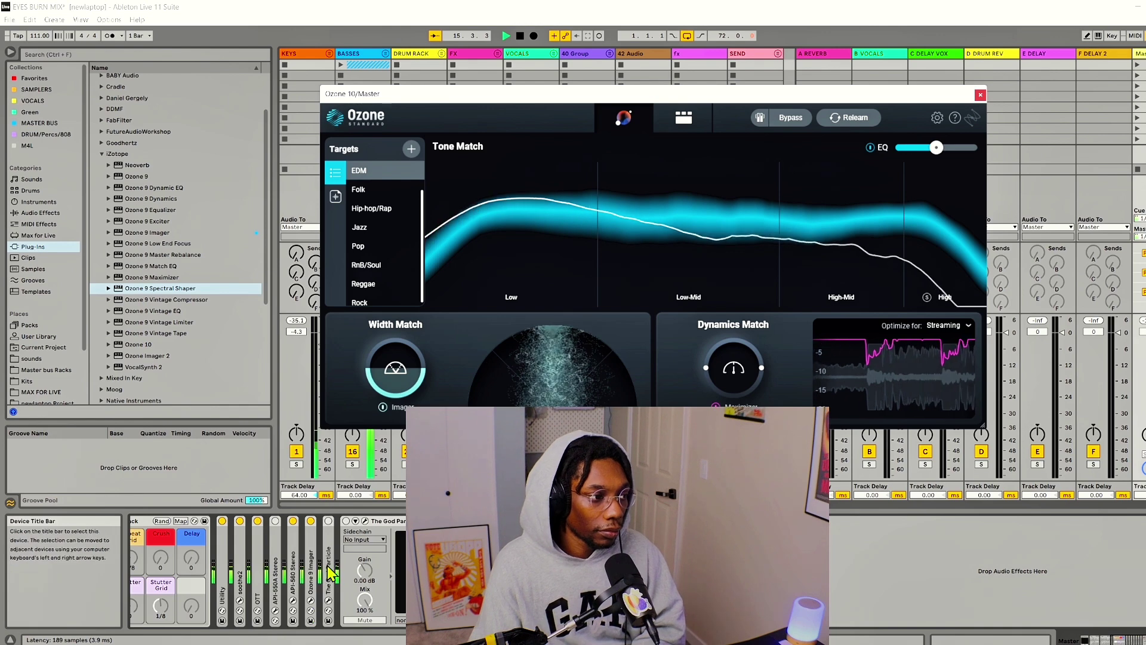
pyautogui.press('space')
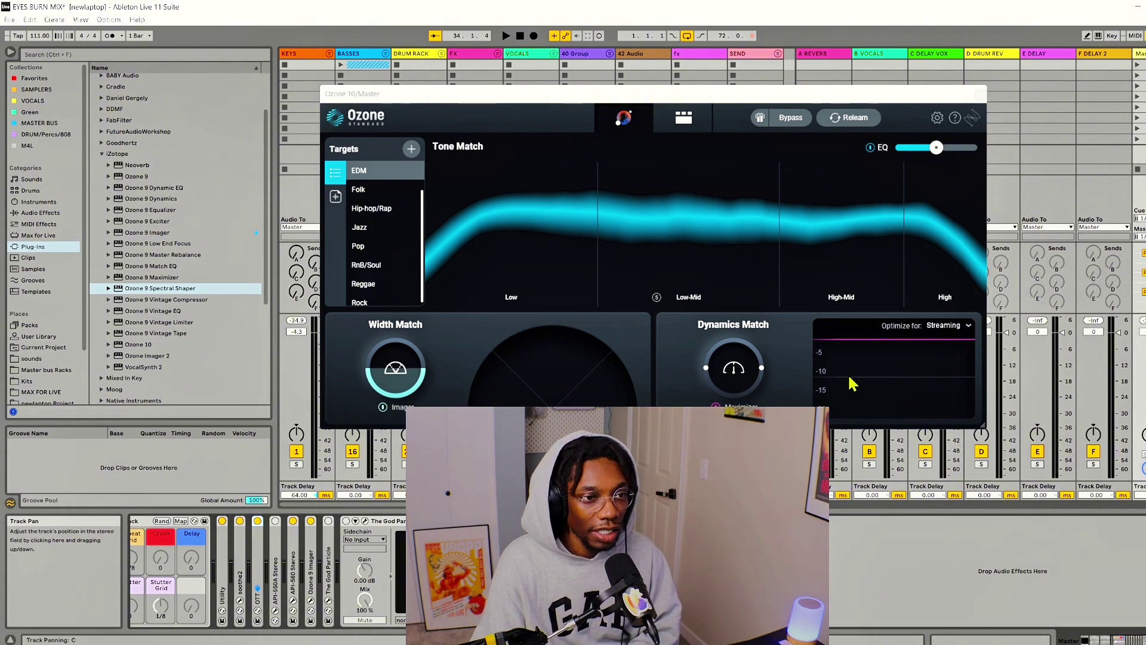
pyautogui.press('space')
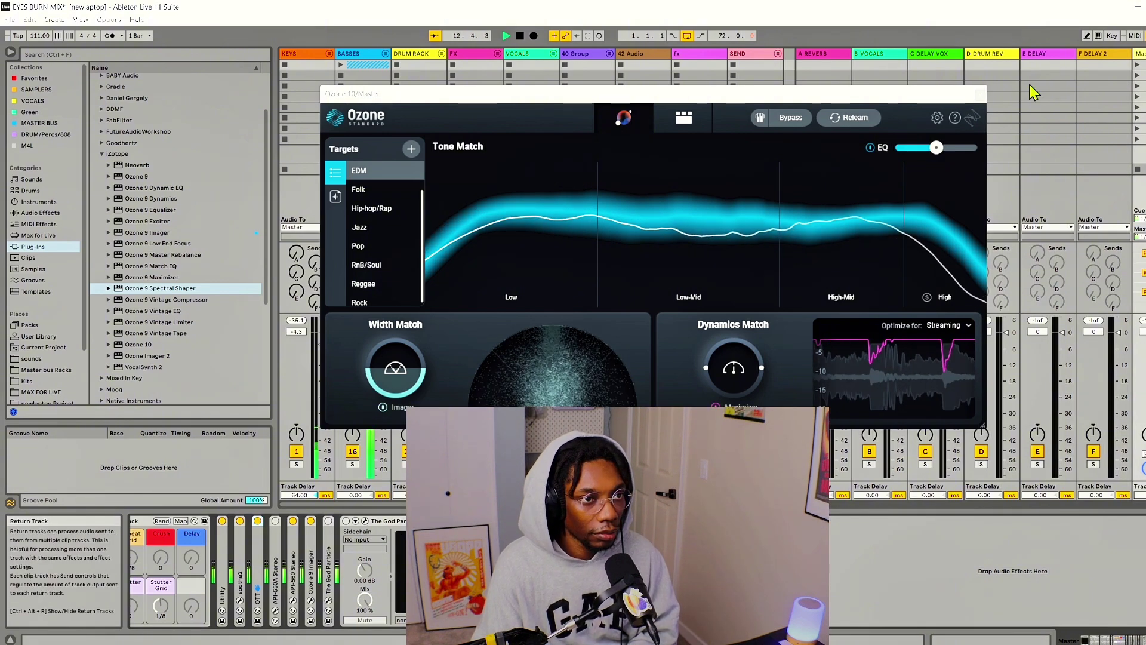
pyautogui.press('space')
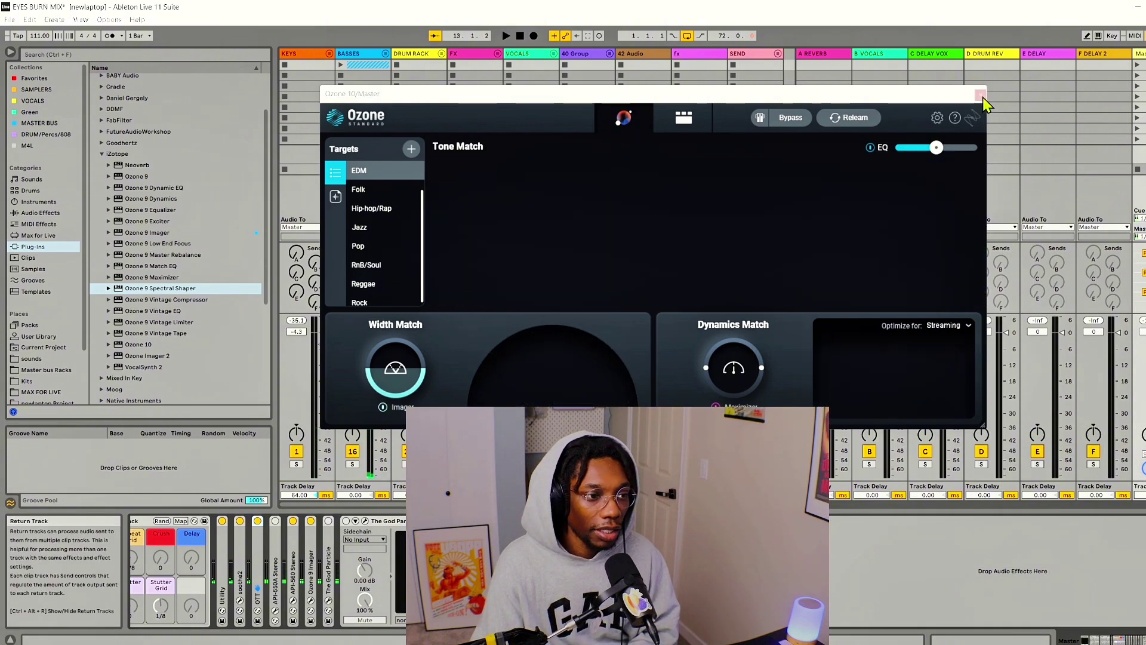
pyautogui.click(979, 94)
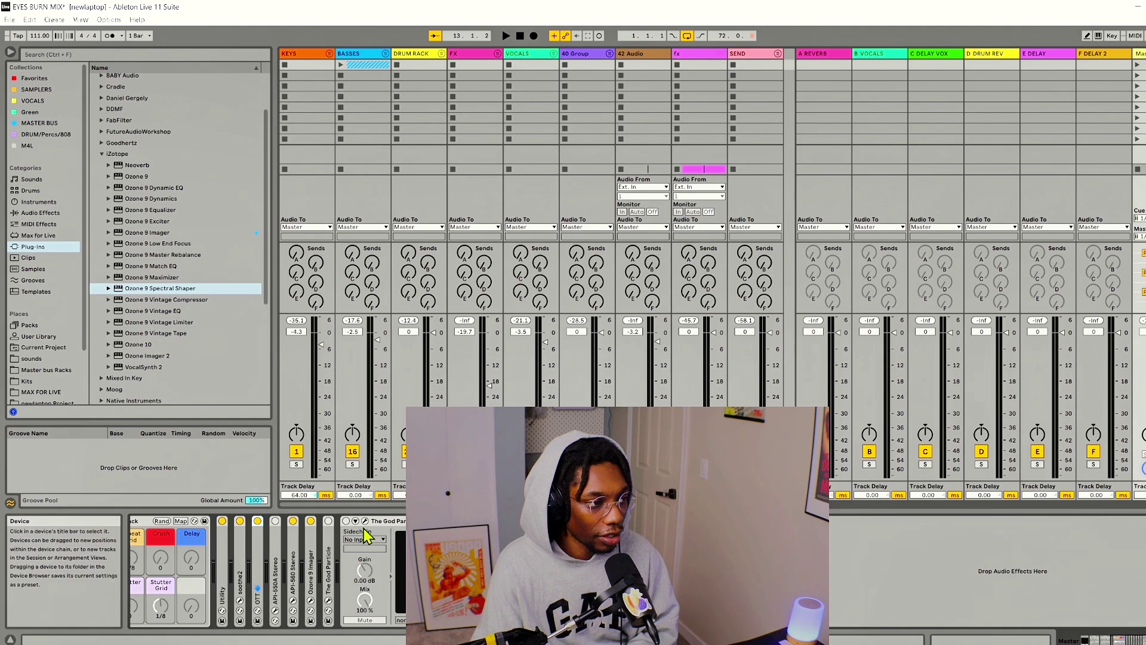
# Reopen the plug-in windows, play the song, toggle The God Particle for comparison with Ozone 10, and stop playback.
pyautogui.hotkey('ctrl', 'alt', 'p')
pyautogui.press('space')
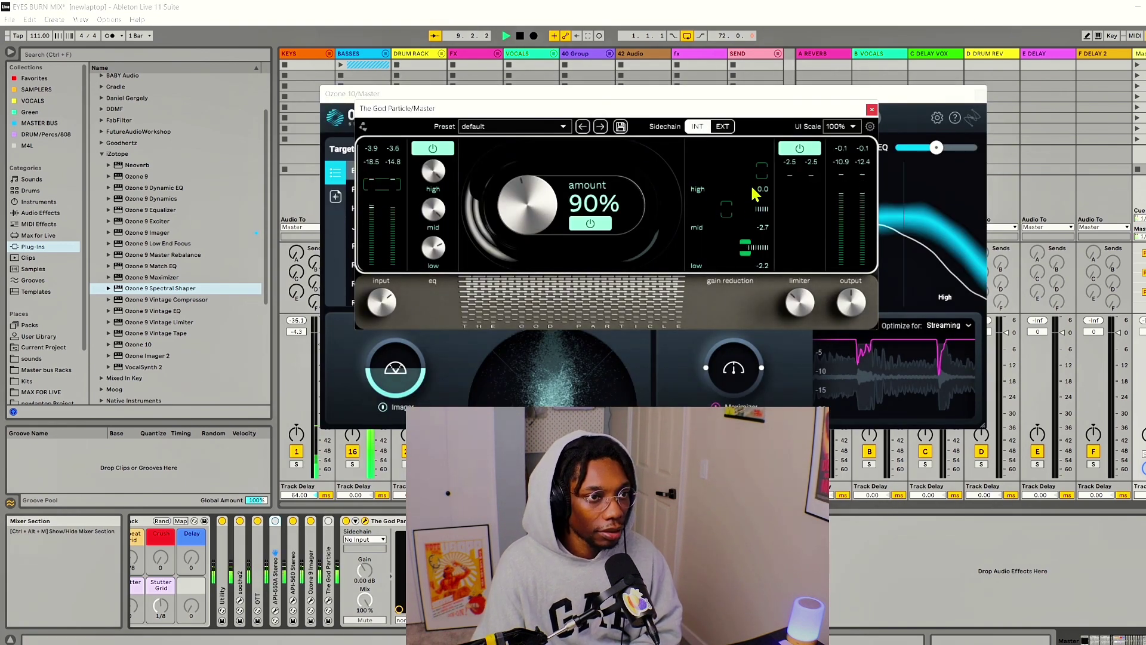
pyautogui.moveTo(807, 323)
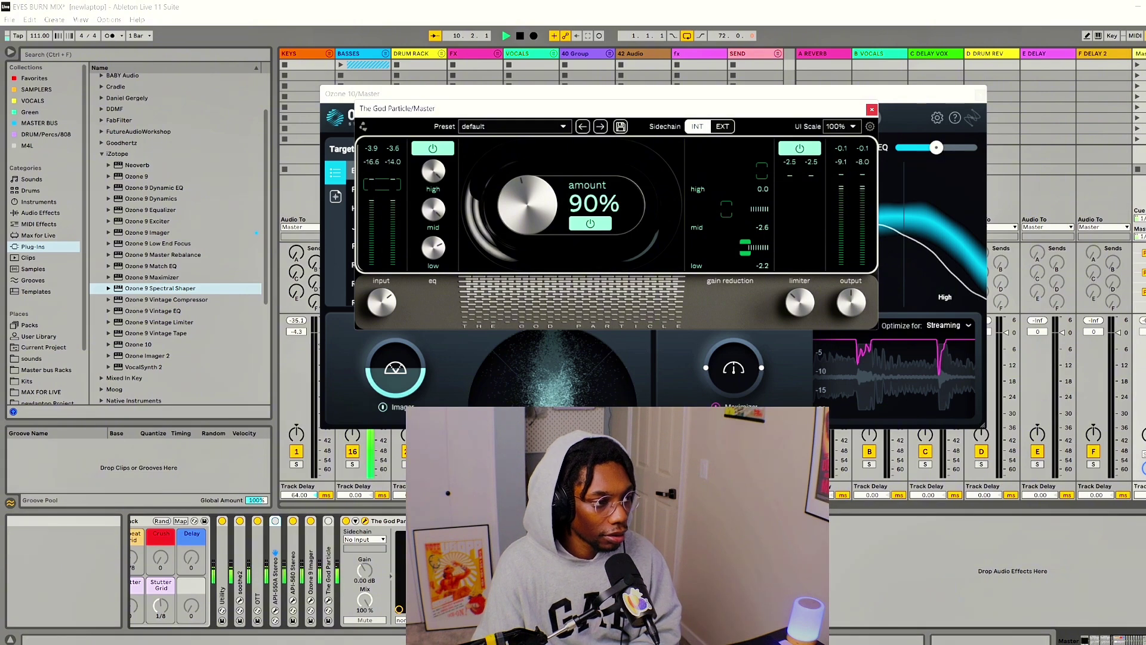
pyautogui.click(347, 520)
pyautogui.press('space')
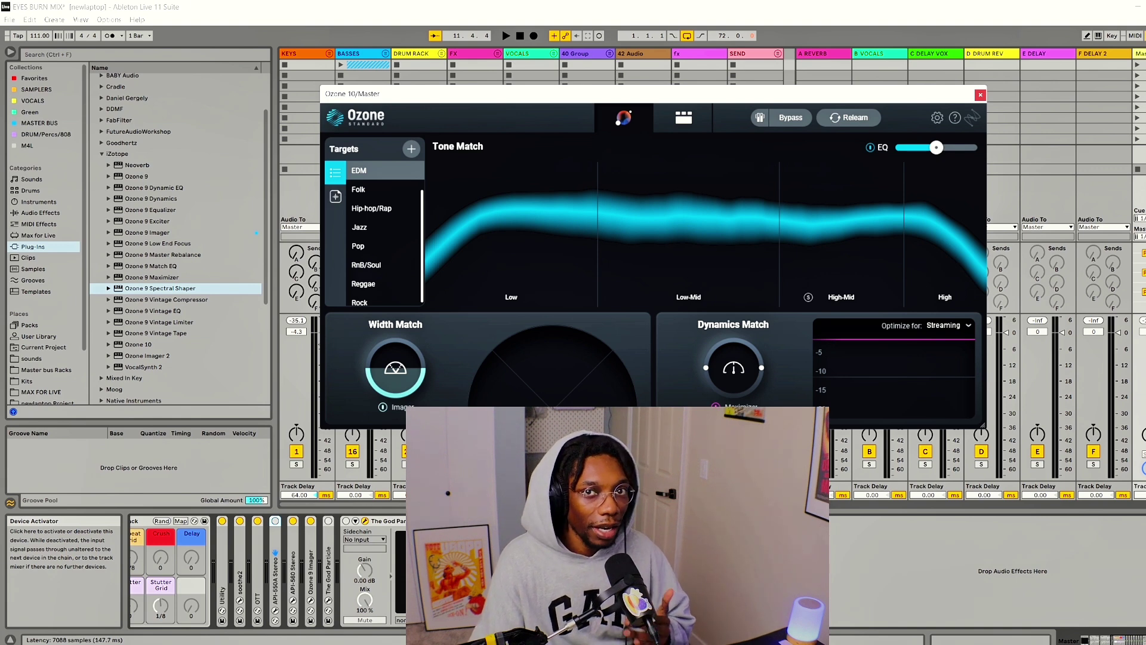
# Close the Ozone 10 and The God Particle plug-in windows.
pyautogui.click(1029, 34)
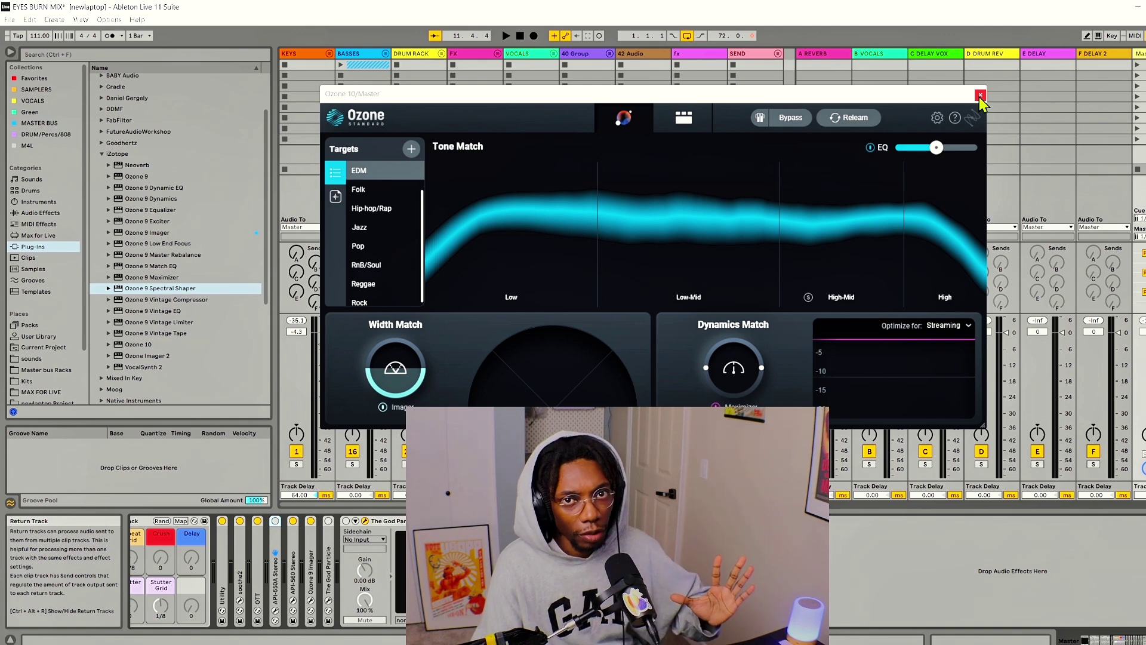
pyautogui.click(980, 96)
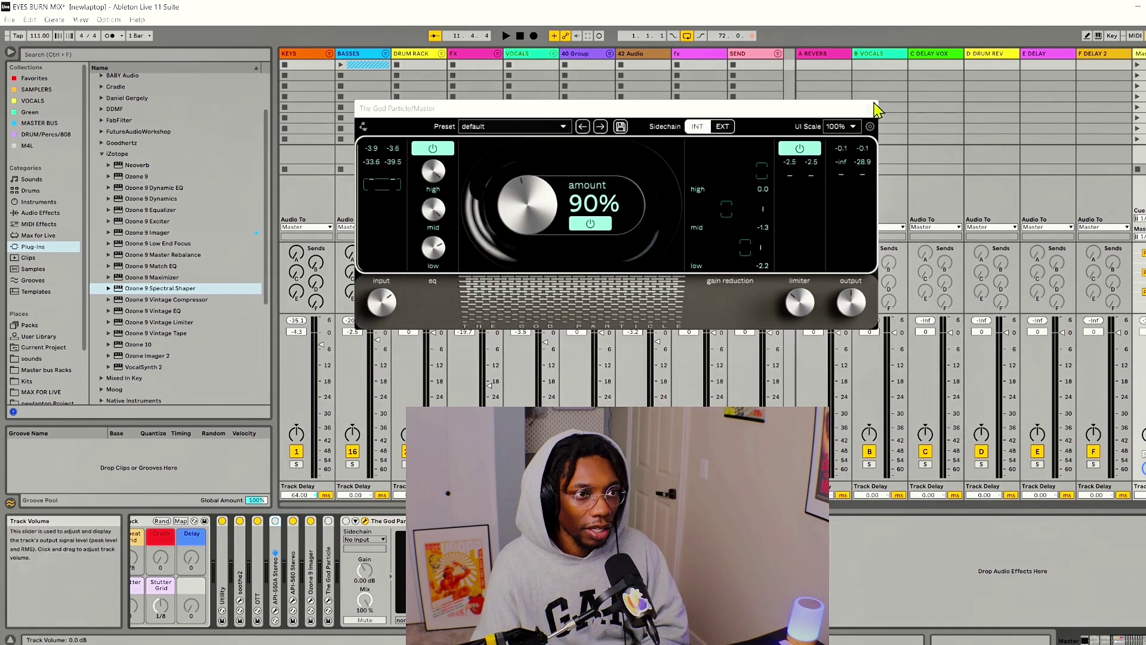
pyautogui.click(873, 108)
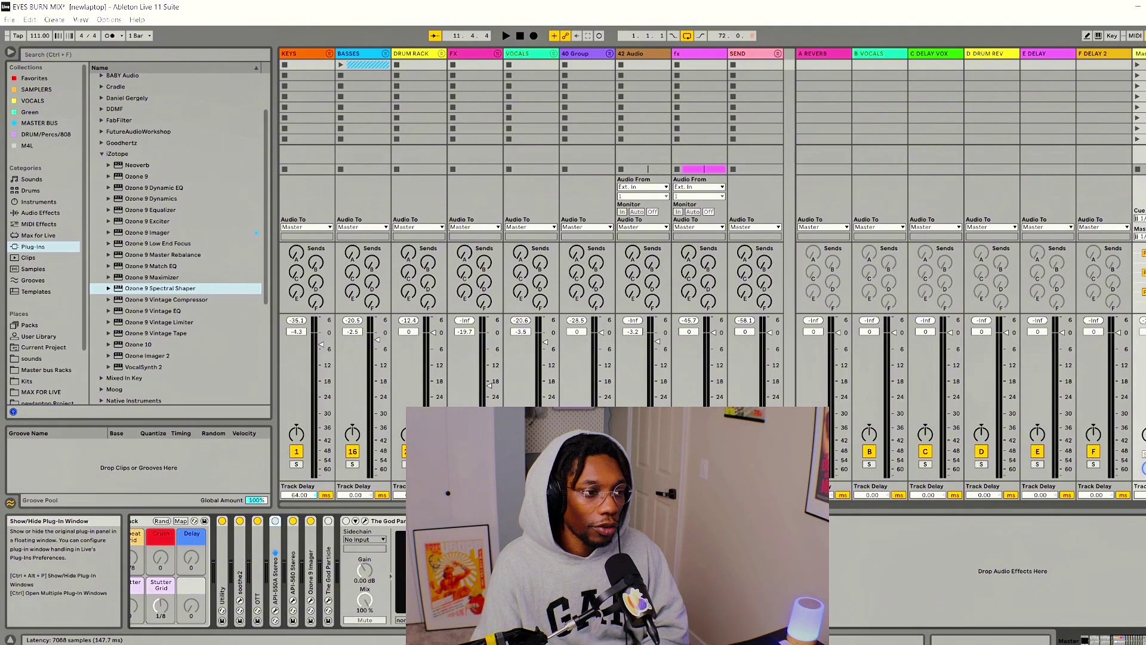
# Reopen the plug-in windows to inspect Ozone 10's Dynamic EQ module, and close the Ozone 10 window.
pyautogui.hotkey('ctrl', 'alt', 'p')
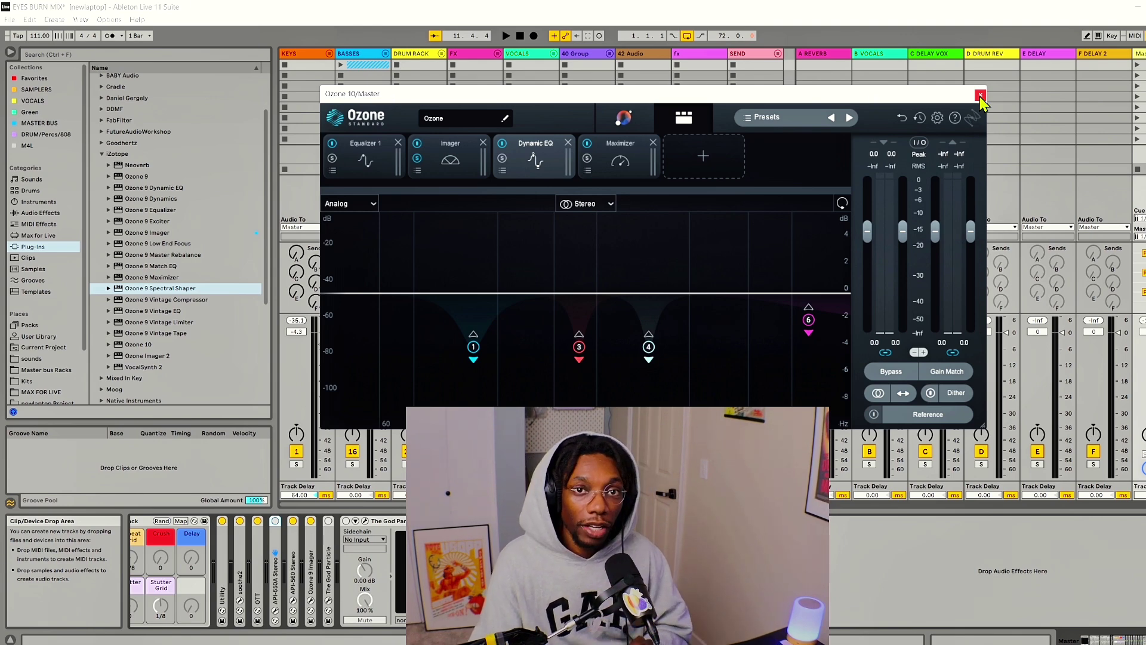
pyautogui.click(980, 95)
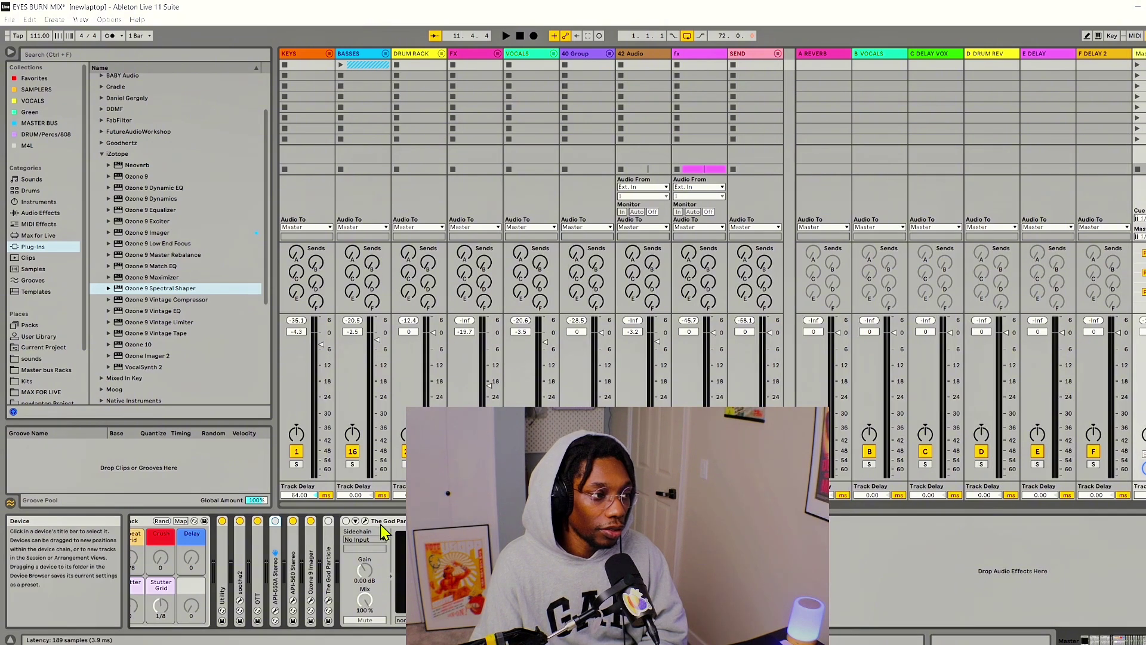